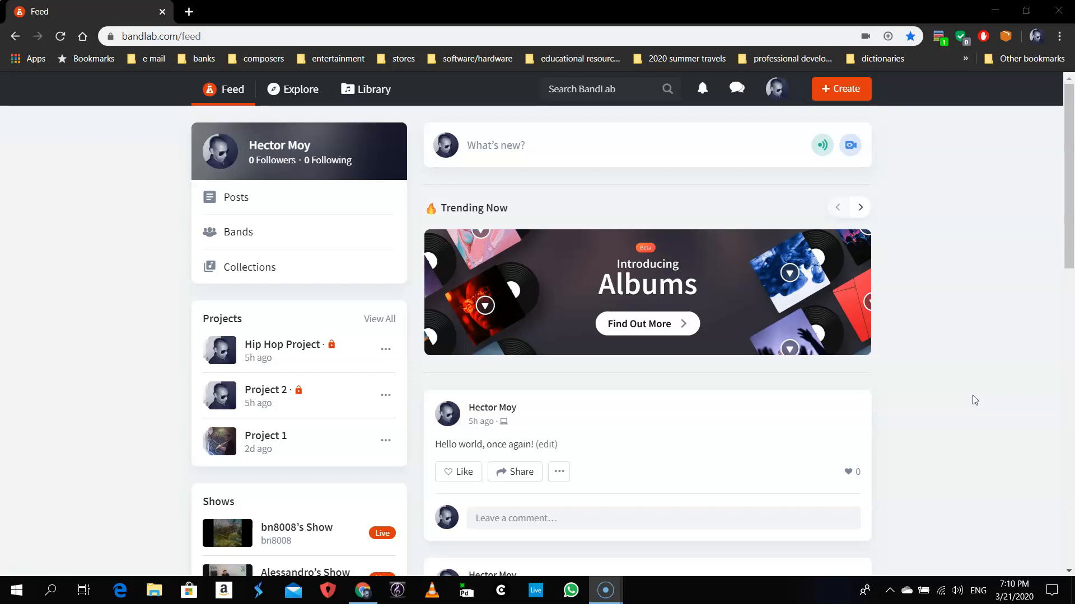
- Use Create on the BandLab feed to begin a new empty project
{"action": "left_click", "coordinate": [975, 400]}
{"action": "left_click", "coordinate": [1000, 368]}
{"action": "left_click", "coordinate": [980, 358]}
{"action": "left_click", "coordinate": [849, 98]}
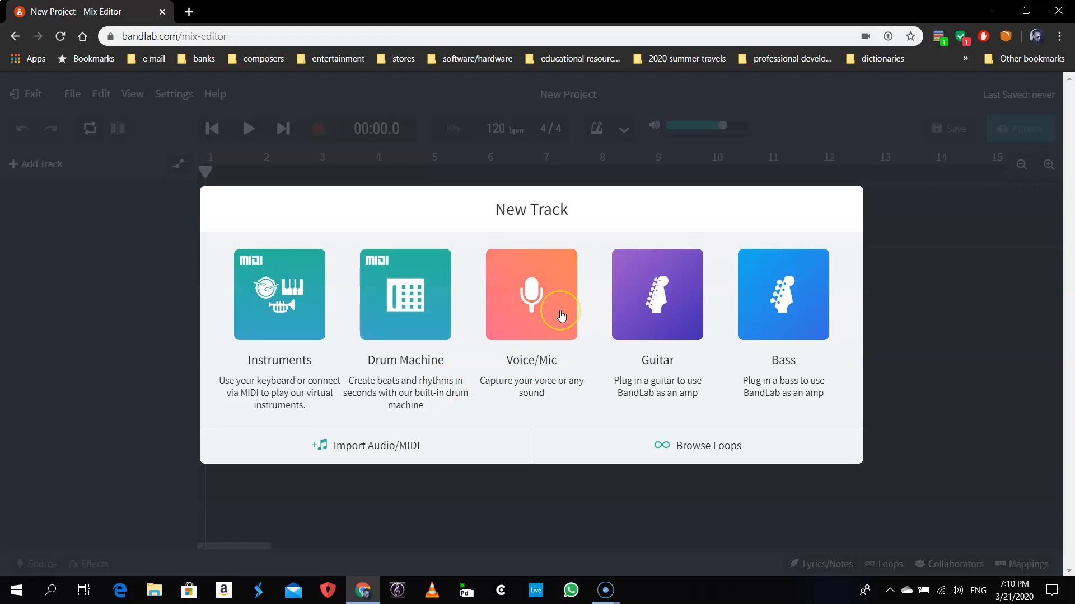
- Look over the New Track types, then choose Browse Loops for the first track
{"action": "left_click", "coordinate": [528, 290]}
{"action": "left_click", "coordinate": [631, 287]}
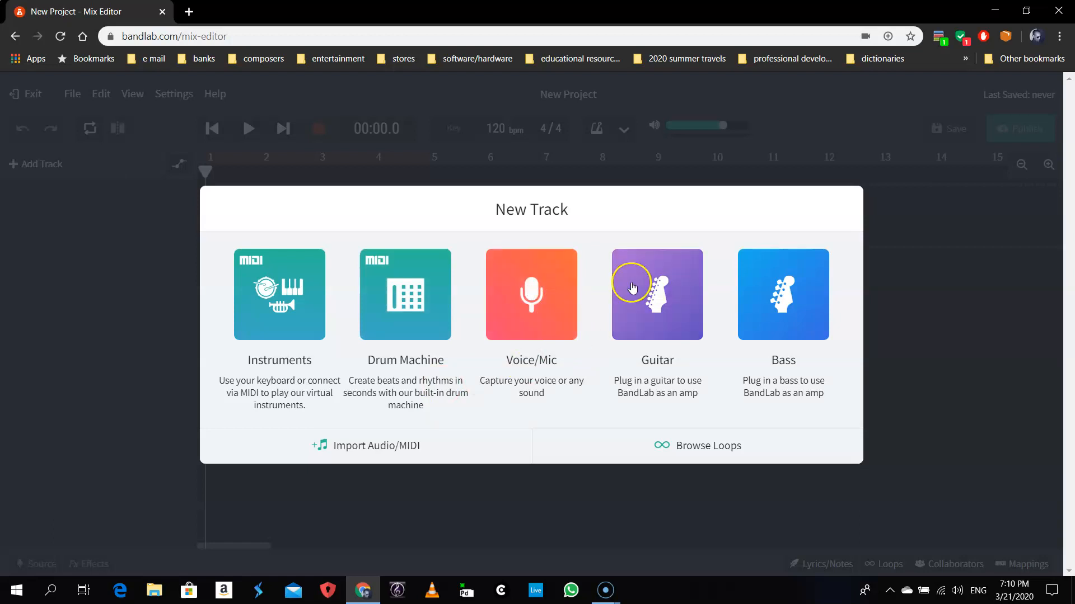
{"action": "left_click", "coordinate": [802, 312]}
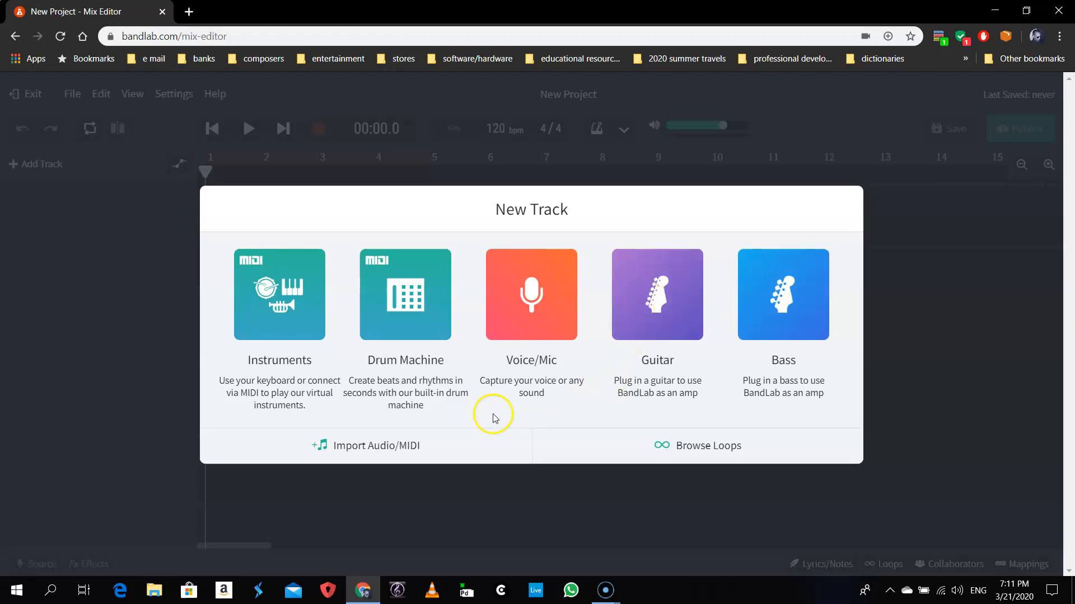
{"action": "left_click", "coordinate": [709, 445]}
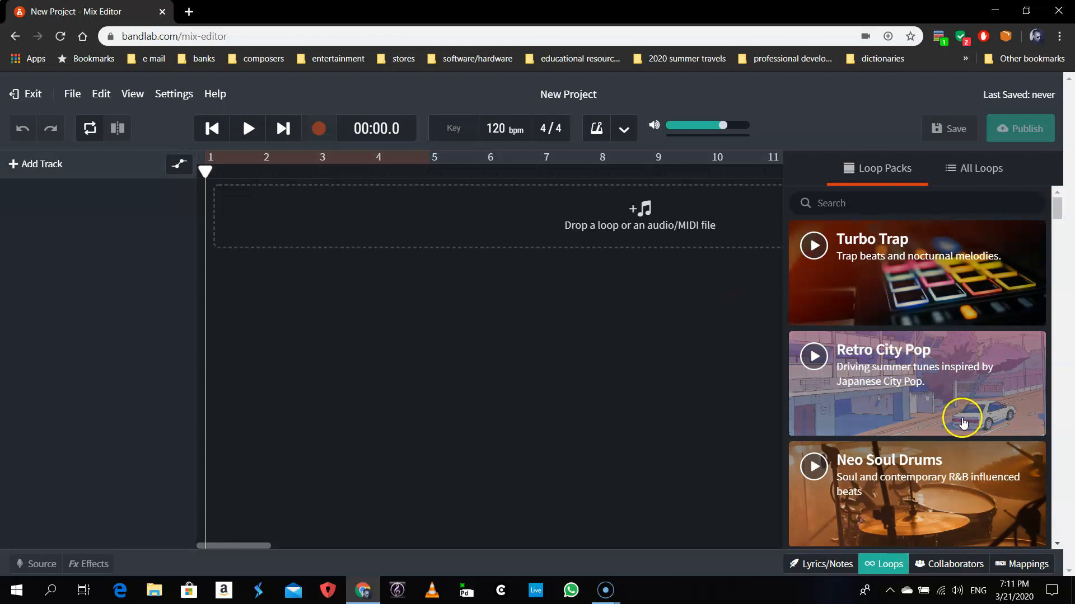
- Preview the Lyrics/Notes, Collaborators and Mappings panels, then return to Loops
{"action": "left_click", "coordinate": [831, 569]}
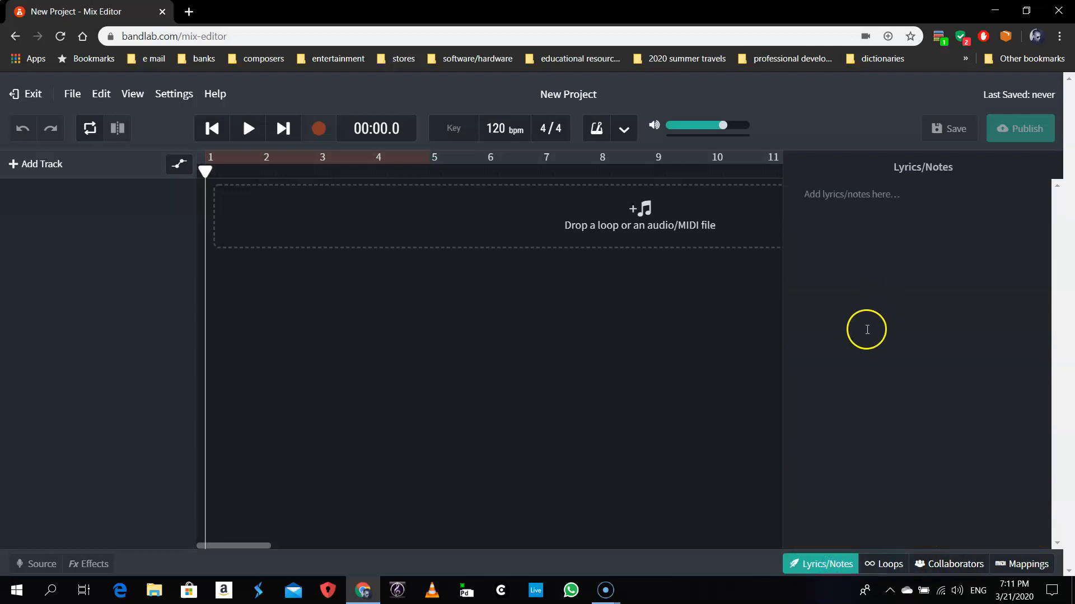
{"action": "left_click", "coordinate": [949, 566]}
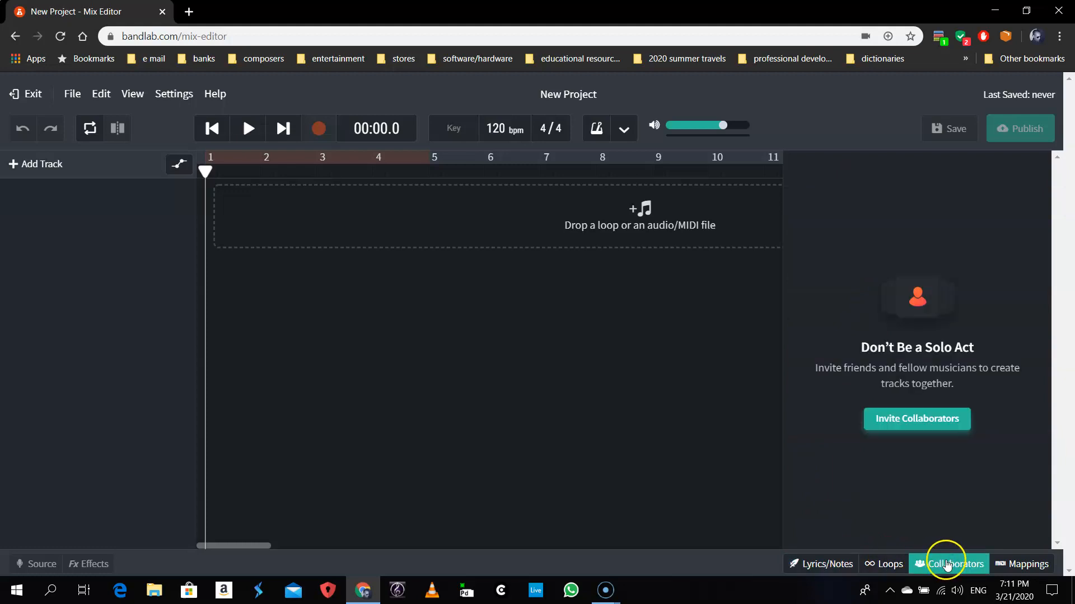
{"action": "left_click", "coordinate": [1038, 565]}
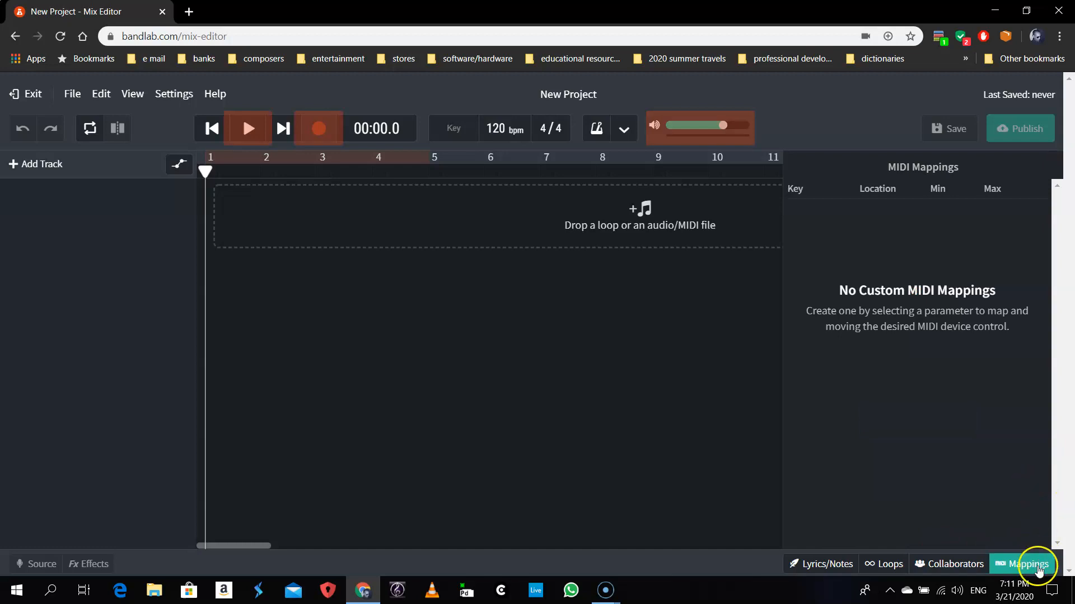
{"action": "left_click", "coordinate": [880, 567]}
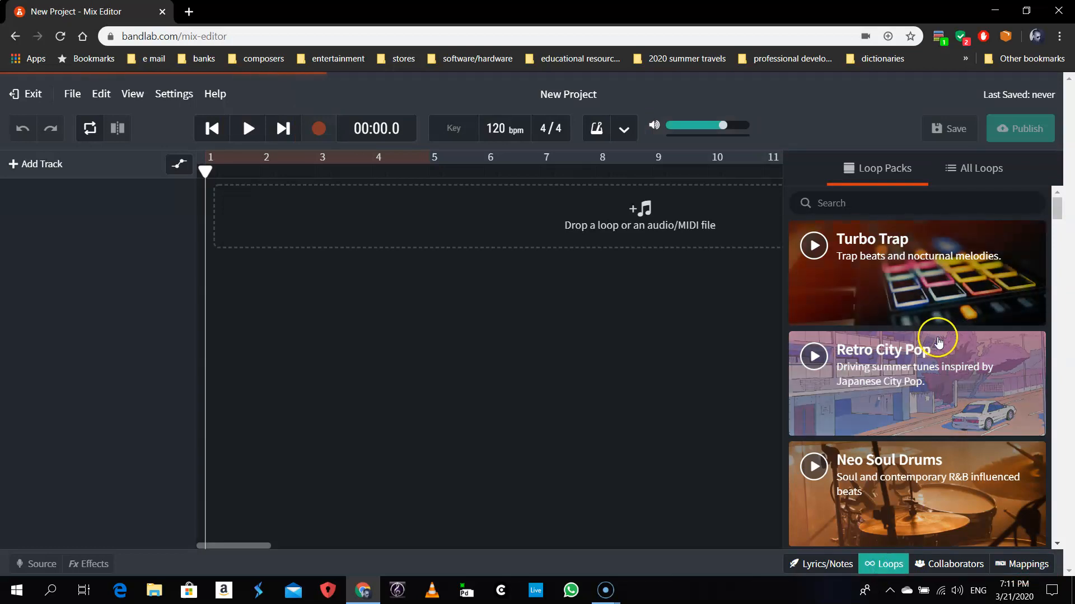
- Scroll through the Loop Packs list such as Turbo Trap and Retro City Pop
{"action": "scroll", "coordinate": [935, 322], "scroll_direction": "down", "scroll_amount": 5}
{"action": "scroll", "coordinate": [935, 324], "scroll_direction": "up", "scroll_amount": 5}
{"action": "left_click", "coordinate": [924, 310]}
{"action": "scroll", "coordinate": [946, 336], "scroll_direction": "down", "scroll_amount": 4}
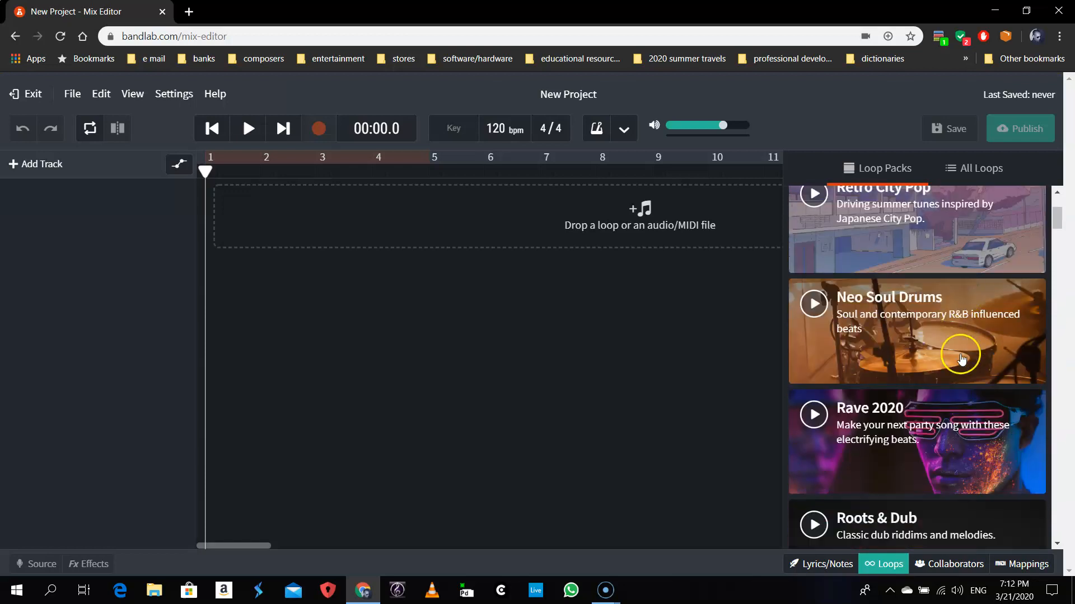
{"action": "scroll", "coordinate": [942, 297], "scroll_direction": "down", "scroll_amount": 4}
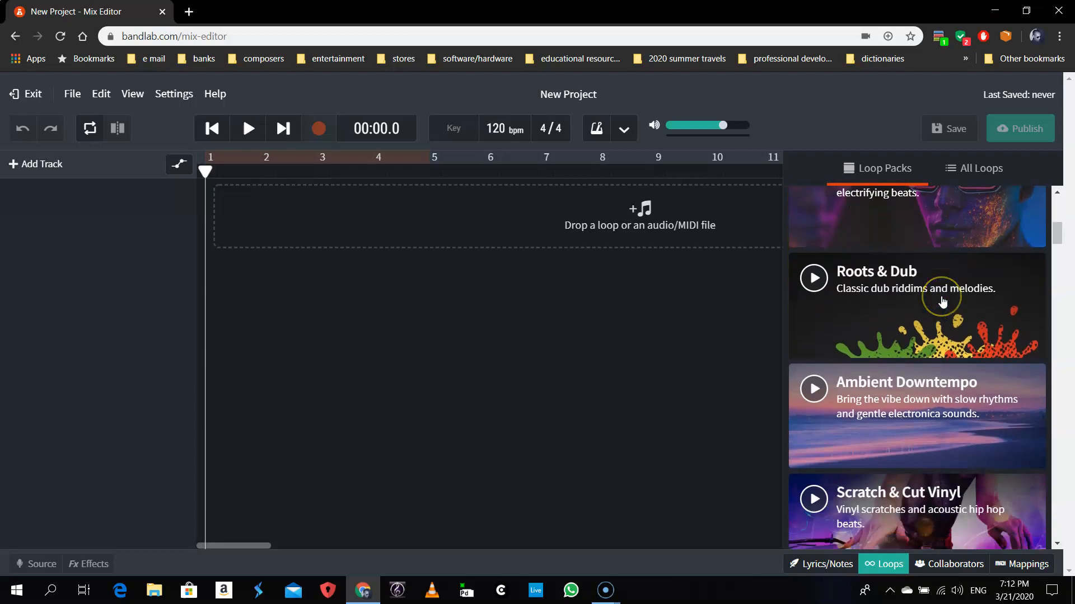
{"action": "scroll", "coordinate": [943, 302], "scroll_direction": "down", "scroll_amount": 1}
- Return to the top of Loop Packs and switch to the All Loops tab
{"action": "left_click", "coordinate": [939, 305]}
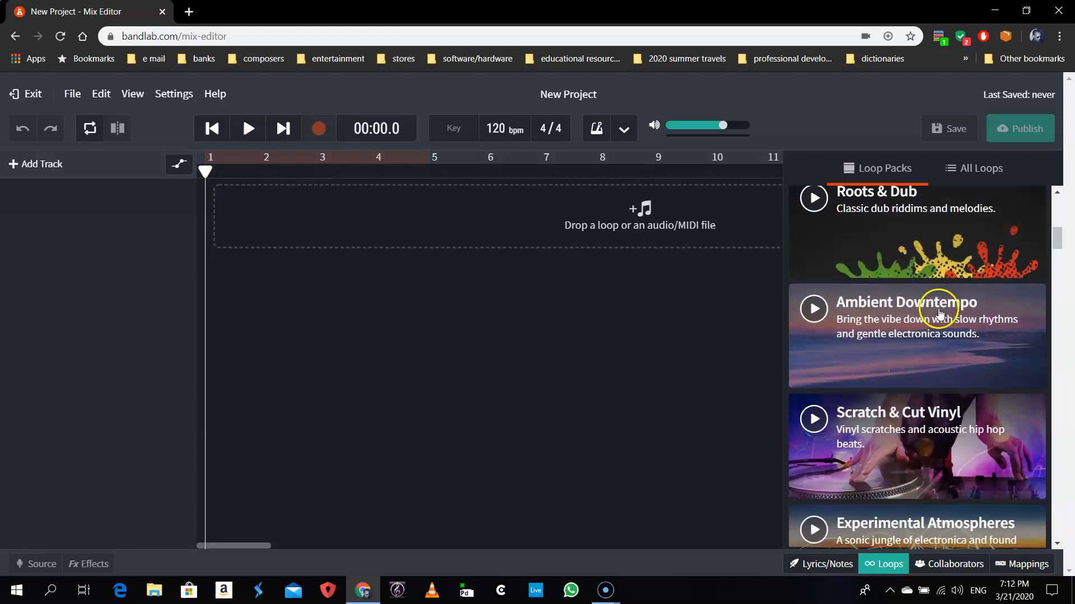
{"action": "scroll", "coordinate": [934, 334], "scroll_direction": "down", "scroll_amount": 2}
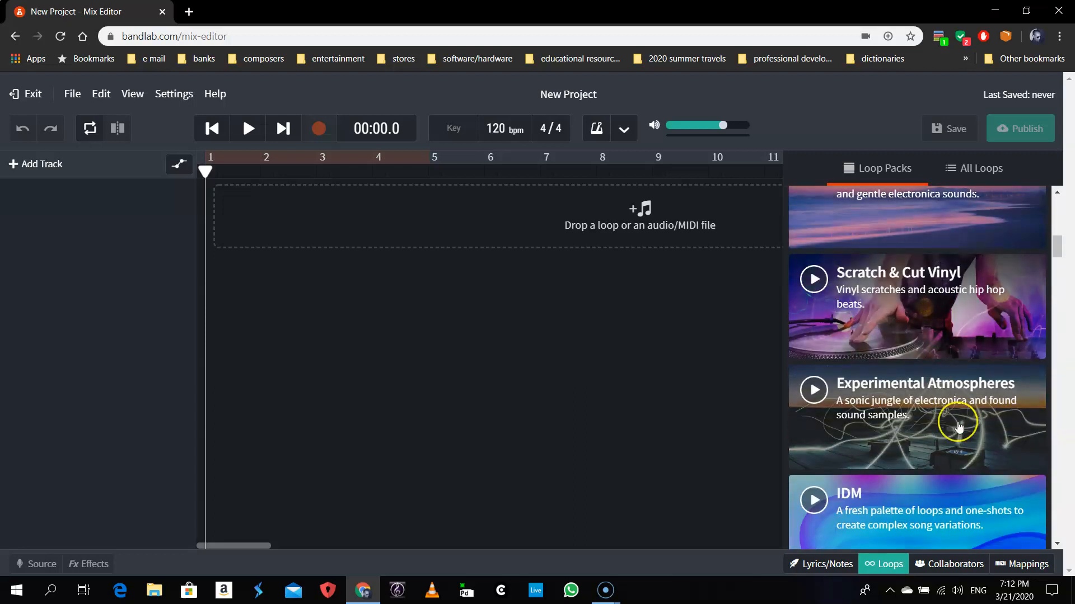
{"action": "scroll", "coordinate": [959, 427], "scroll_direction": "down", "scroll_amount": 4}
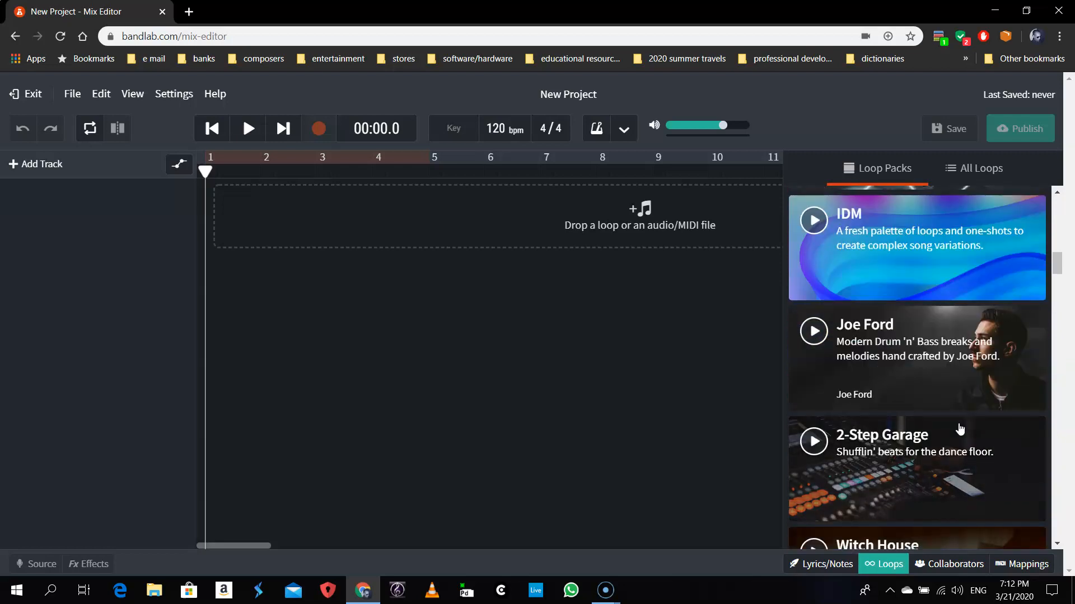
{"action": "scroll", "coordinate": [959, 429], "scroll_direction": "up", "scroll_amount": 5}
{"action": "scroll", "coordinate": [959, 392], "scroll_direction": "up", "scroll_amount": 5}
{"action": "left_click", "coordinate": [851, 173]}
{"action": "left_click", "coordinate": [979, 174]}
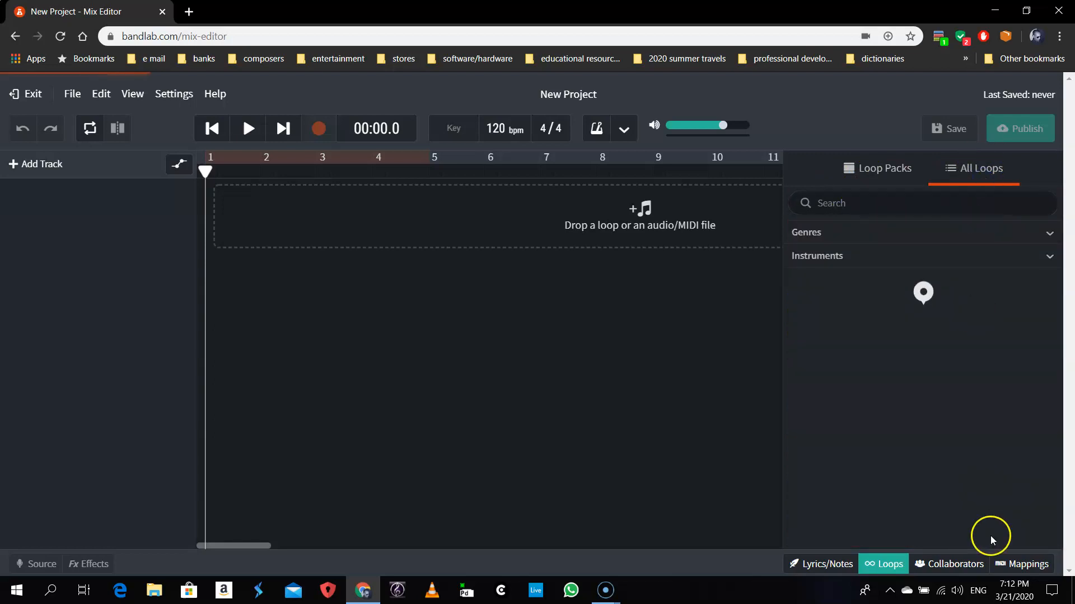
- Expand the Genres and Instruments filters and select the Hip Hop genre
{"action": "left_click", "coordinate": [817, 238]}
{"action": "left_click", "coordinate": [828, 392]}
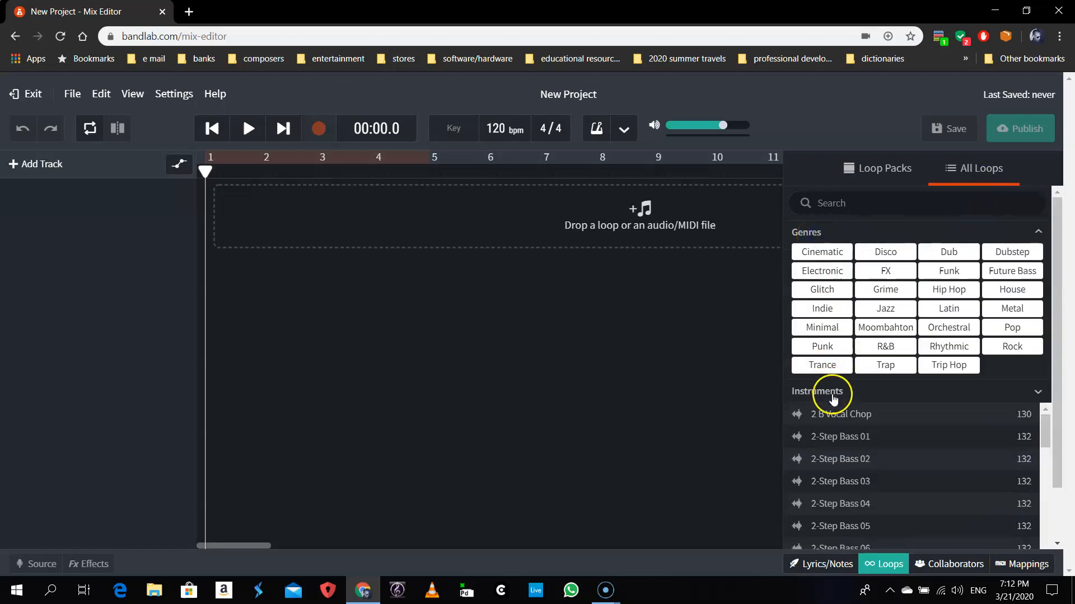
{"action": "scroll", "coordinate": [1018, 432], "scroll_direction": "down", "scroll_amount": 4}
{"action": "scroll", "coordinate": [1018, 434], "scroll_direction": "up", "scroll_amount": 4}
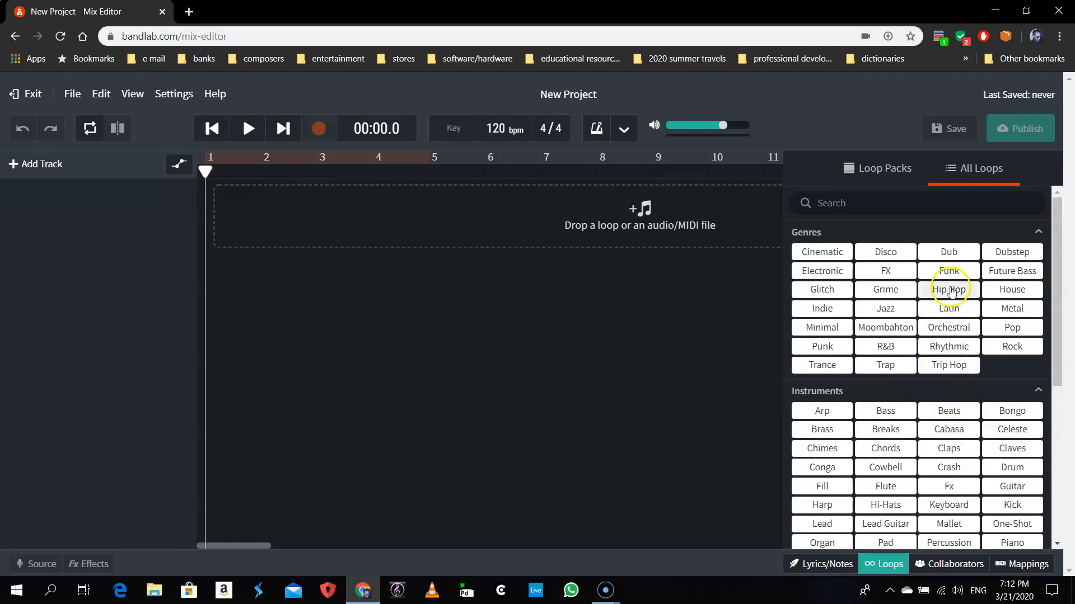
{"action": "left_click", "coordinate": [950, 289]}
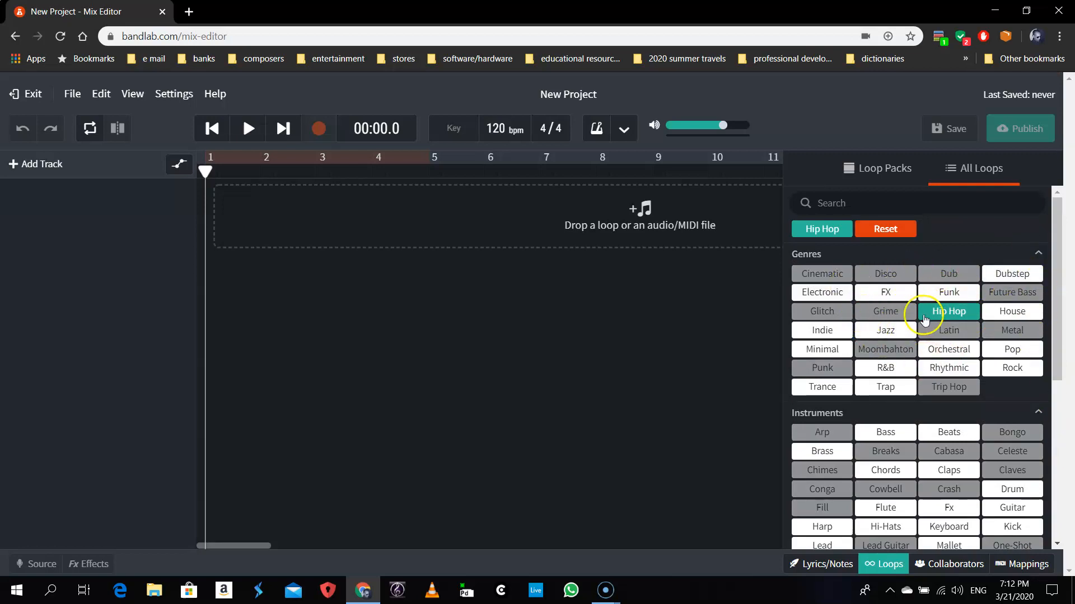
- Add the Drum instrument filter and scroll through the 808 Hihat and Turbo Trap Drum loops
{"action": "scroll", "coordinate": [986, 376], "scroll_direction": "down", "scroll_amount": 3}
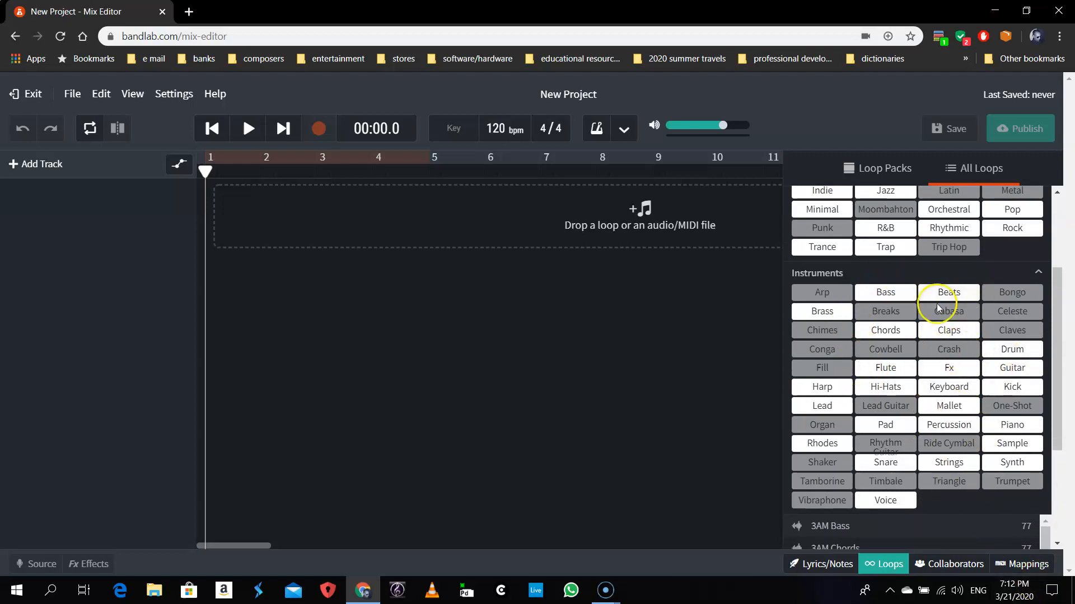
{"action": "scroll", "coordinate": [946, 313], "scroll_direction": "up", "scroll_amount": 3}
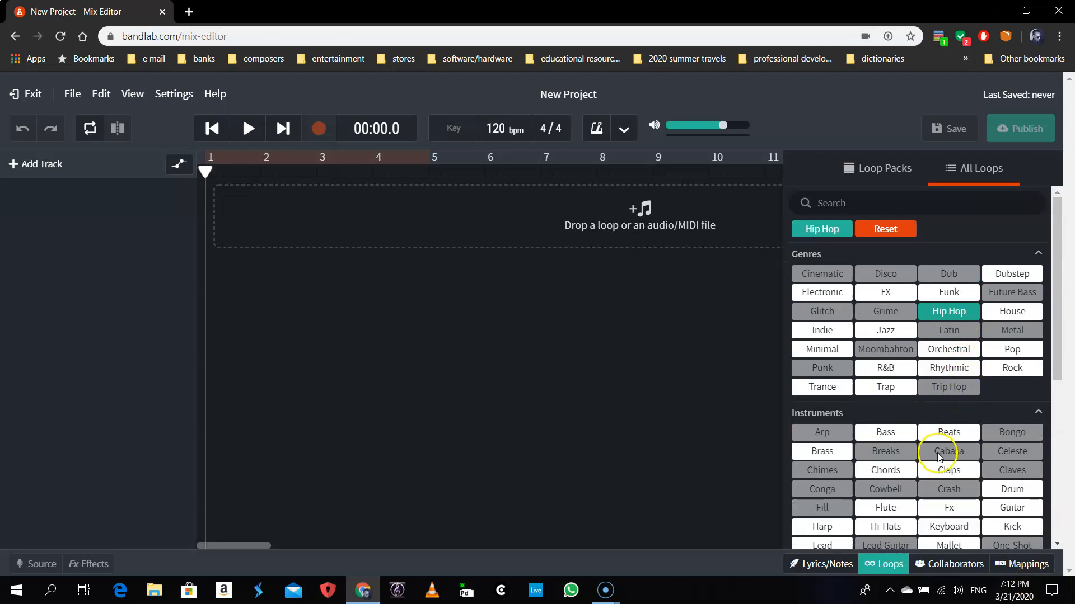
{"action": "scroll", "coordinate": [951, 443], "scroll_direction": "down", "scroll_amount": 6}
{"action": "scroll", "coordinate": [978, 381], "scroll_direction": "up", "scroll_amount": 3}
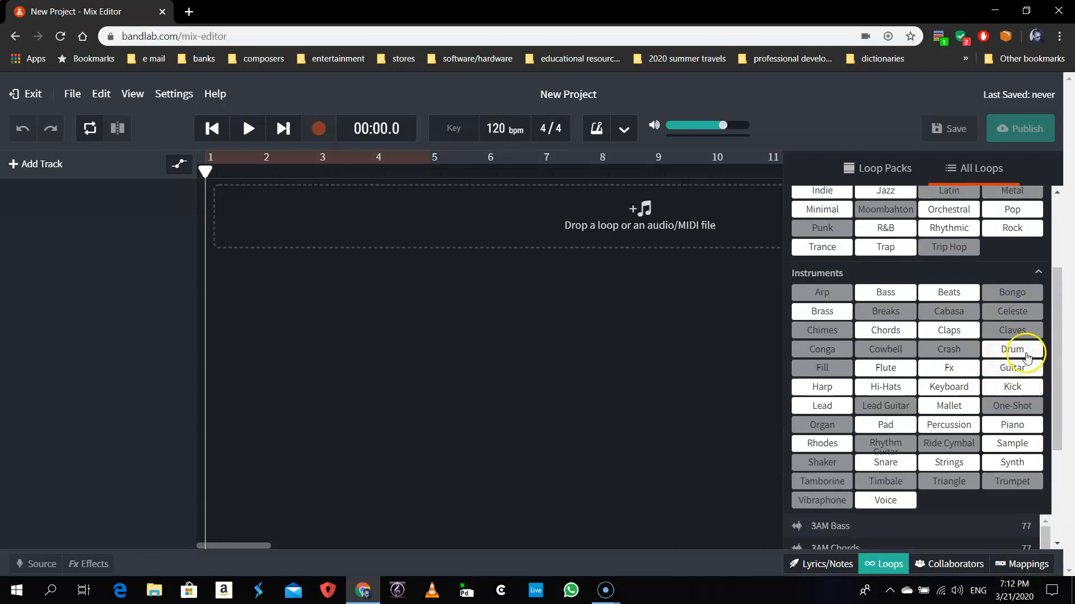
{"action": "left_click", "coordinate": [1026, 353]}
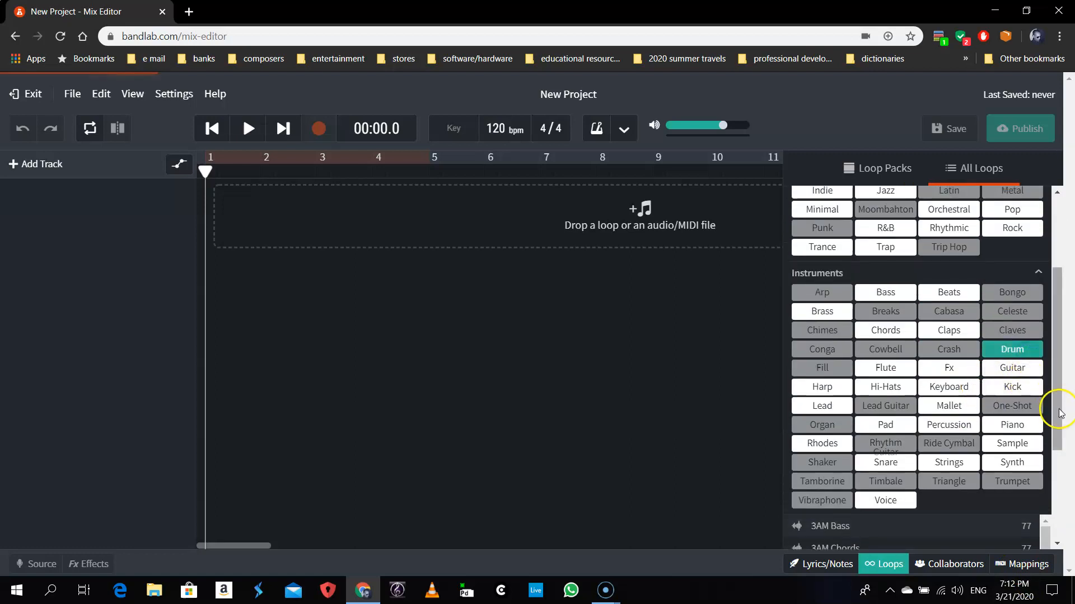
{"action": "scroll", "coordinate": [980, 395], "scroll_direction": "down", "scroll_amount": 6}
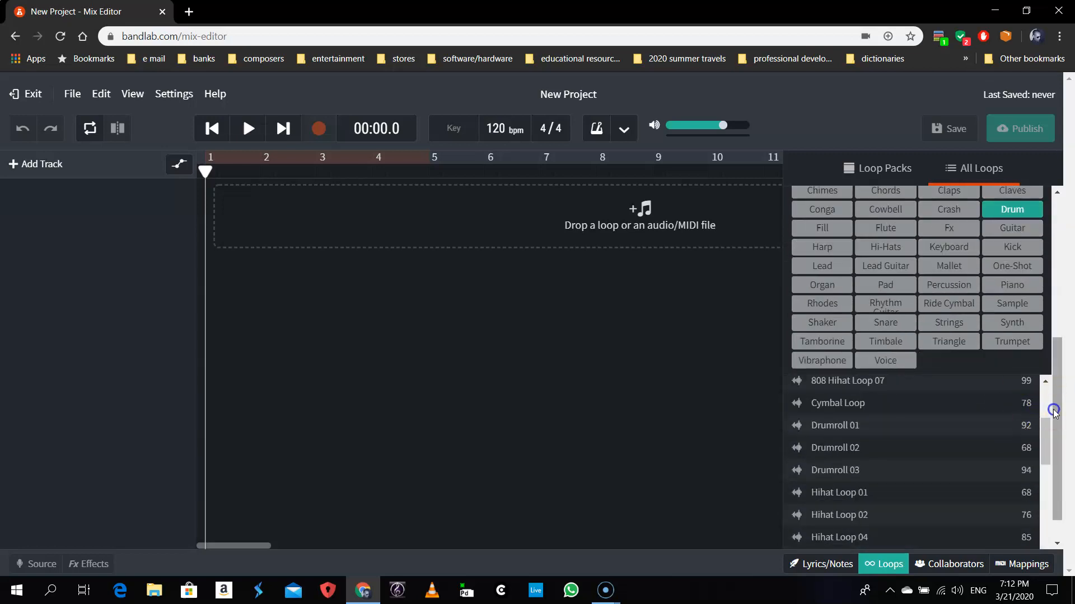
{"action": "scroll", "coordinate": [1058, 403], "scroll_direction": "down", "scroll_amount": 1}
{"action": "scroll", "coordinate": [946, 446], "scroll_direction": "down", "scroll_amount": 10}
{"action": "scroll", "coordinate": [946, 446], "scroll_direction": "up", "scroll_amount": 12}
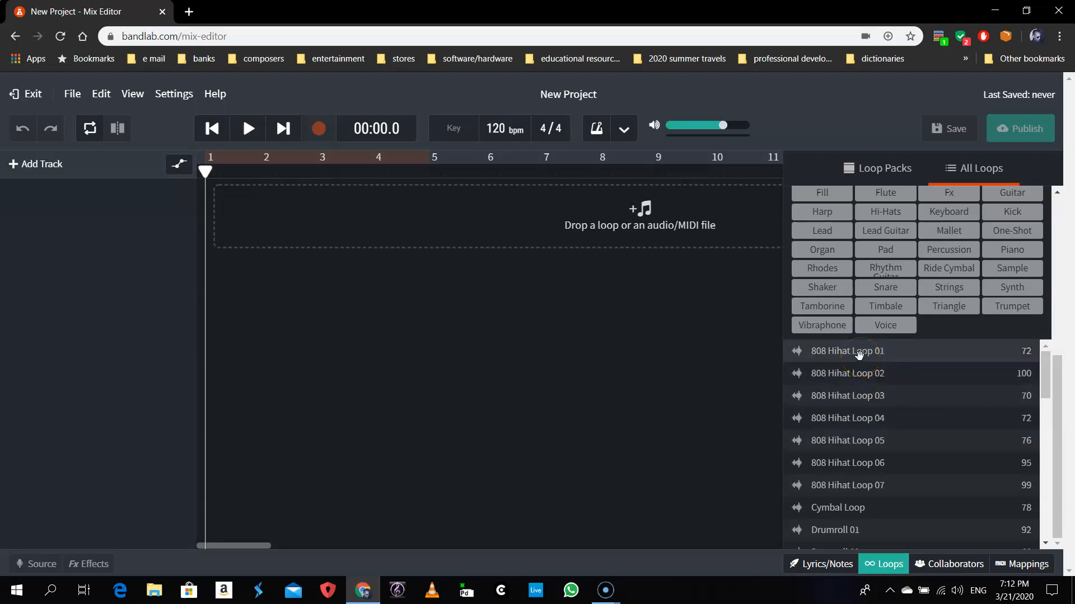
{"action": "scroll", "coordinate": [882, 468], "scroll_direction": "down", "scroll_amount": 6}
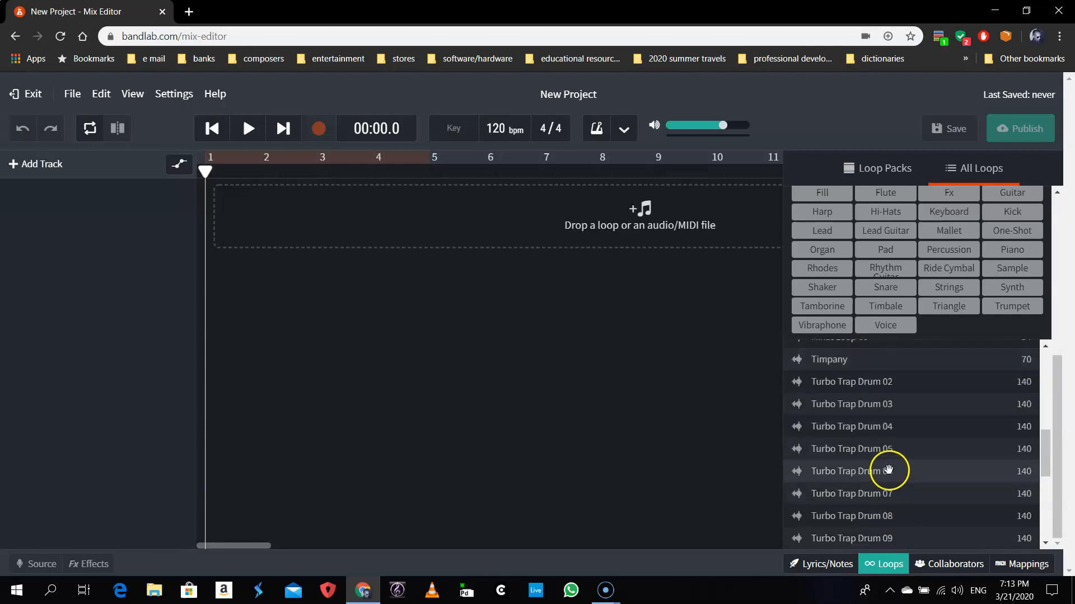
{"action": "left_click", "coordinate": [876, 472]}
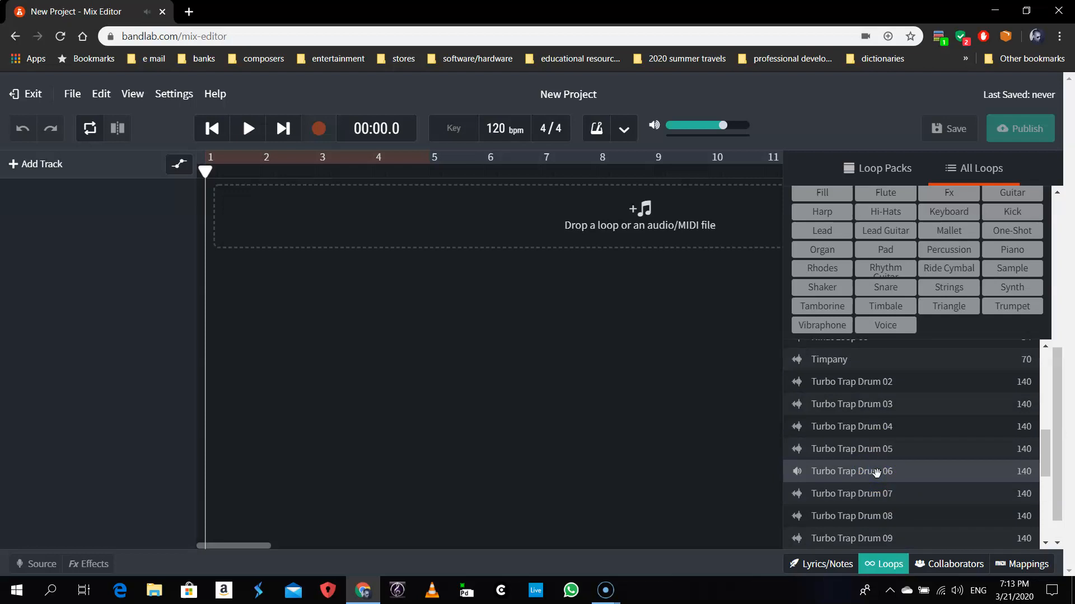
{"action": "left_click", "coordinate": [892, 468]}
{"action": "left_click", "coordinate": [892, 469]}
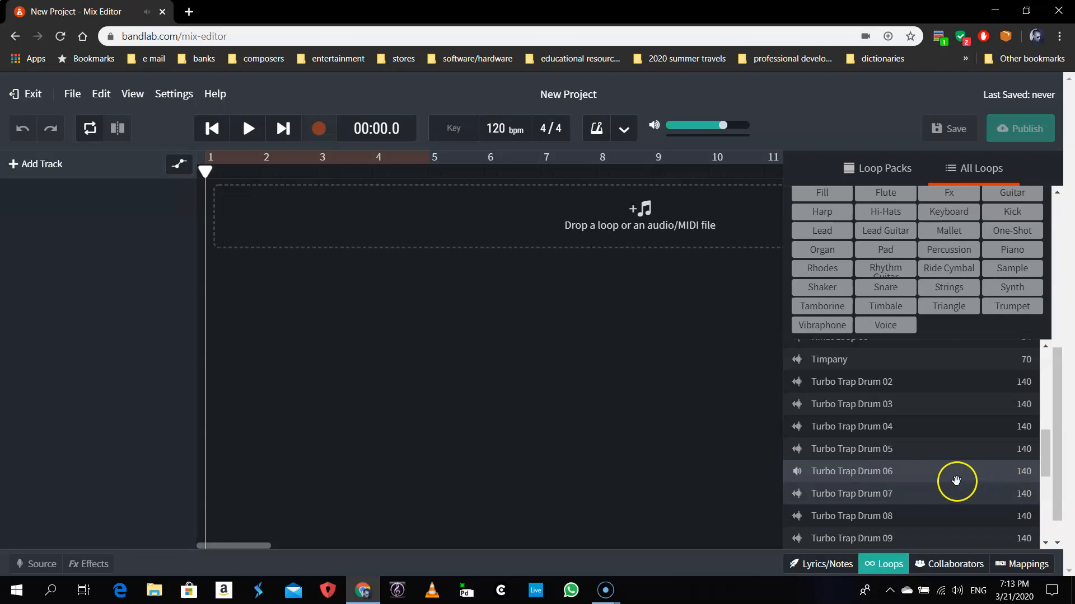
{"action": "left_click", "coordinate": [902, 471]}
{"action": "left_click", "coordinate": [834, 472]}
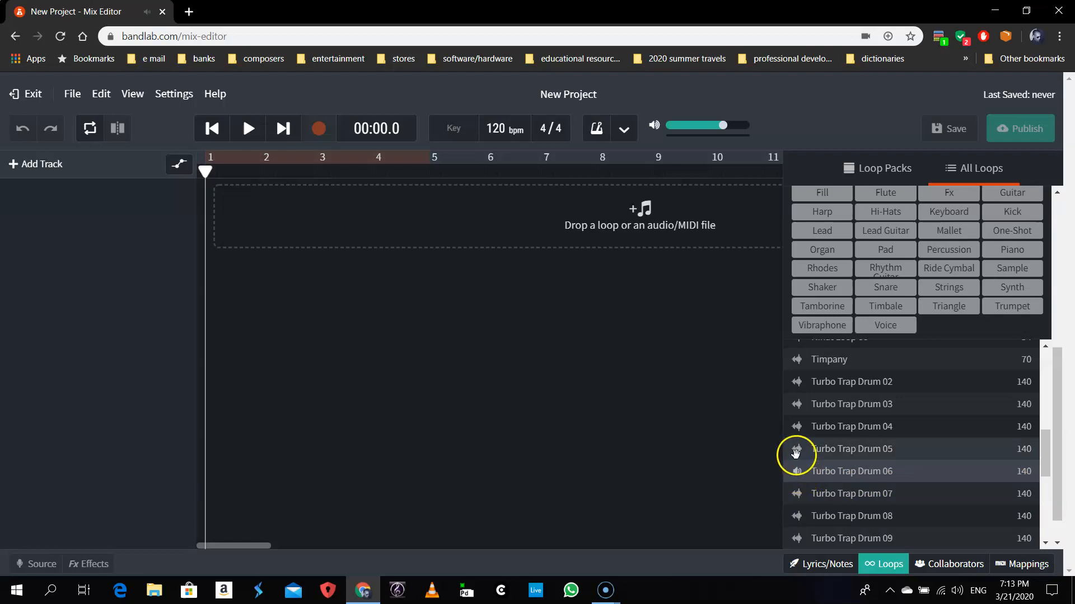
{"action": "left_click", "coordinate": [797, 473]}
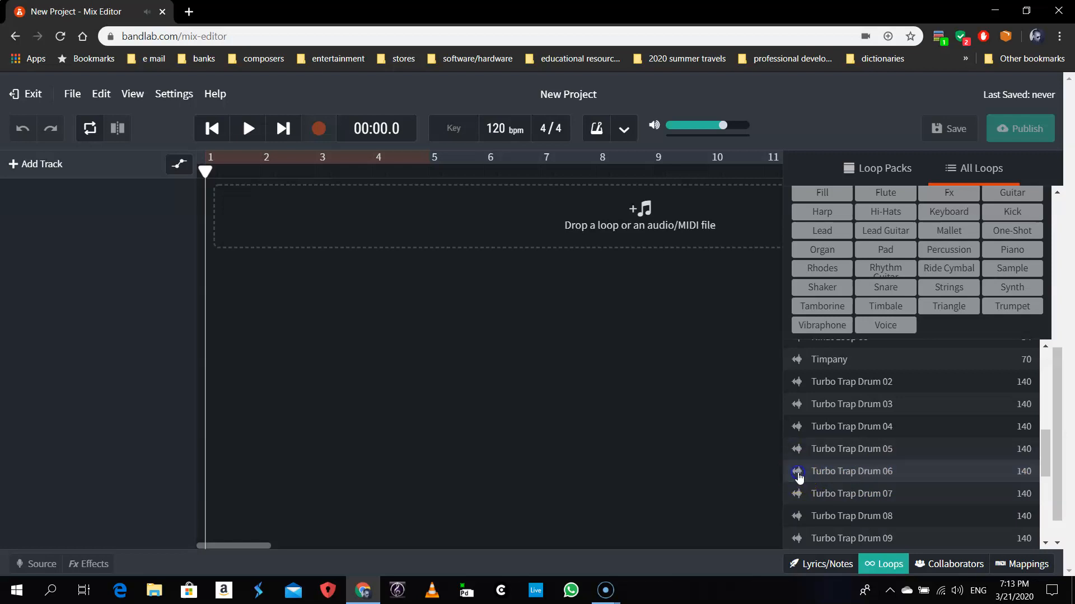
{"action": "left_click", "coordinate": [797, 473]}
- Add Turbo Trap Drum 06 as a new track with its clip starting at bar 2
{"action": "left_click_drag", "start_coordinate": [877, 479], "coordinate": [262, 205]}
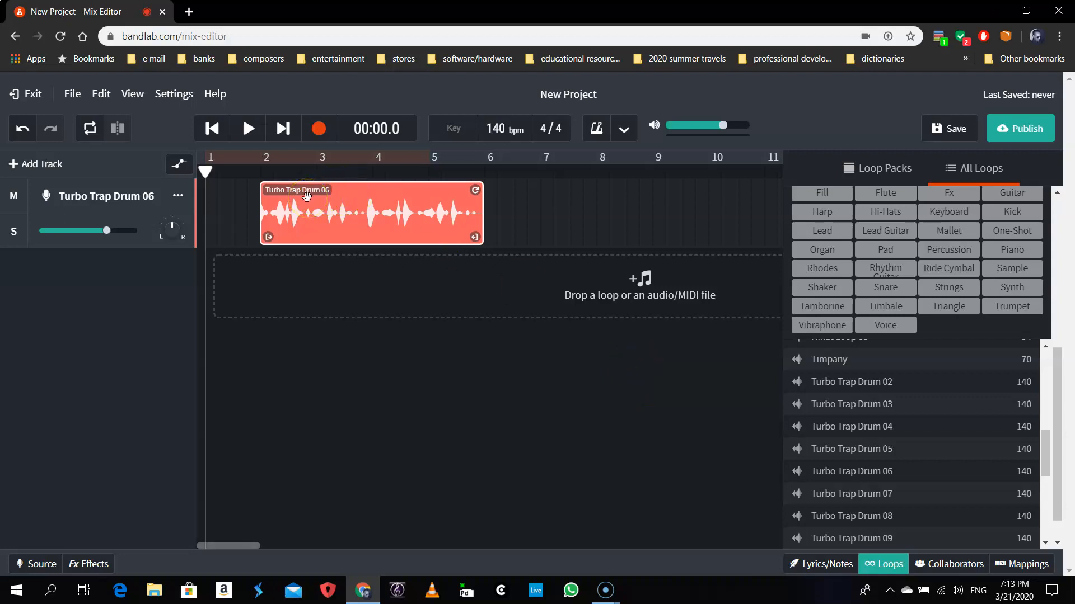
{"action": "mouse_move", "coordinate": [307, 196]}
{"action": "left_mouse_down"}
{"action": "mouse_move", "coordinate": [367, 210]}
{"action": "mouse_move", "coordinate": [307, 201]}
{"action": "left_mouse_up"}
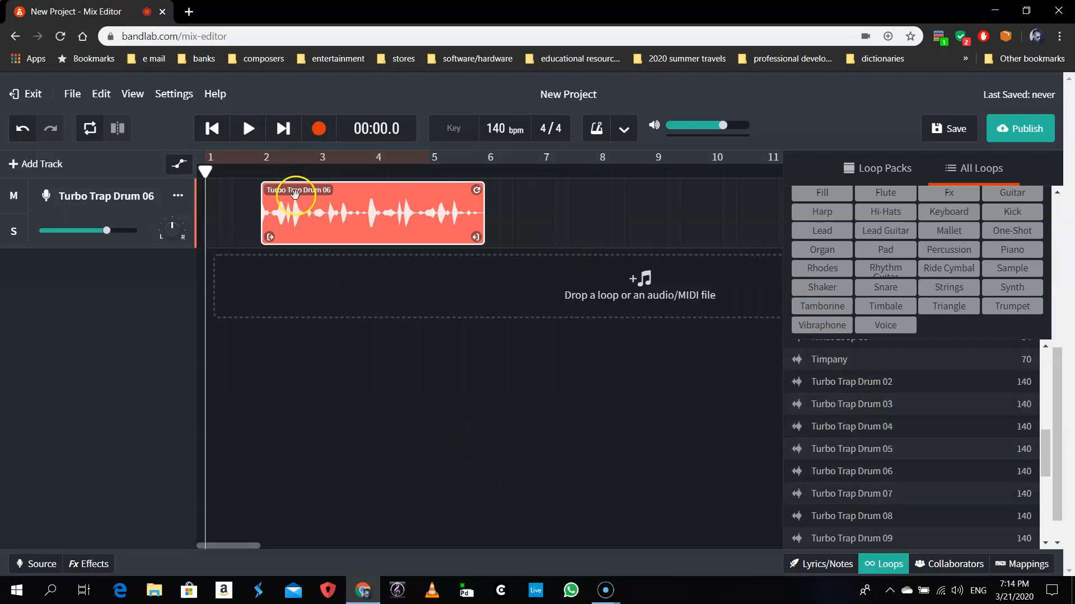
- Drag the Turbo Trap Drum 06 clip later, trying bars 3, 4 and about 7
{"action": "left_click_drag", "start_coordinate": [290, 194], "coordinate": [347, 203]}
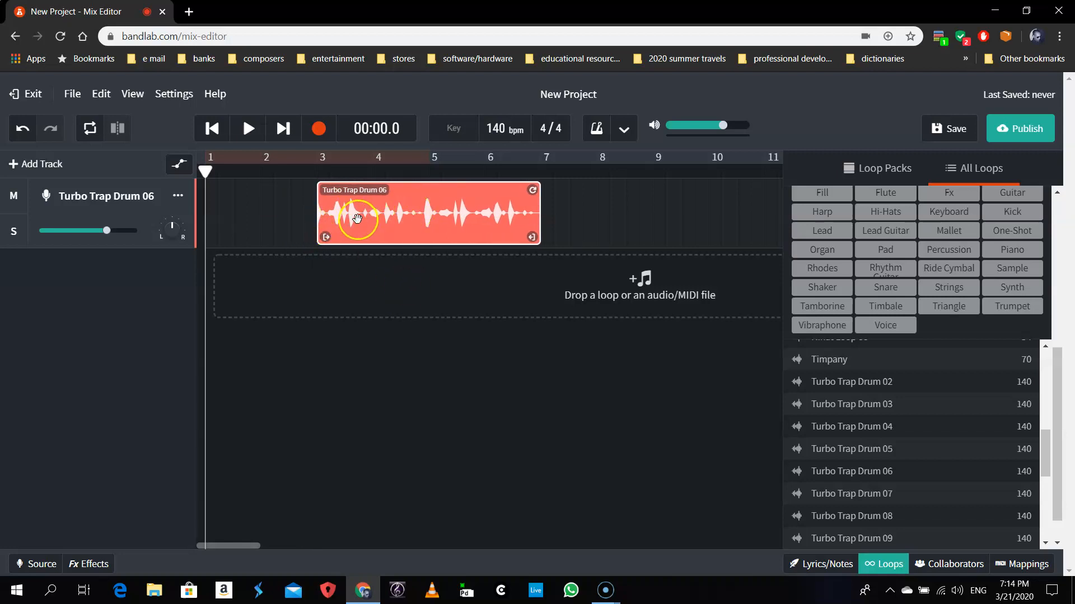
{"action": "left_click_drag", "start_coordinate": [366, 224], "coordinate": [424, 214]}
{"action": "left_click", "coordinate": [333, 200]}
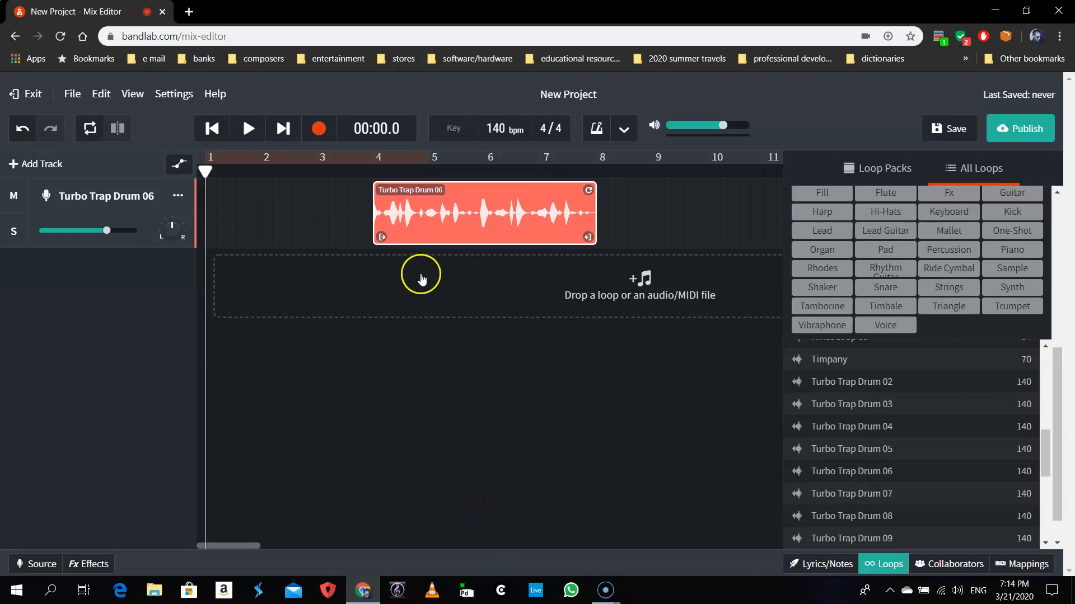
{"action": "left_click_drag", "start_coordinate": [418, 214], "coordinate": [429, 217]}
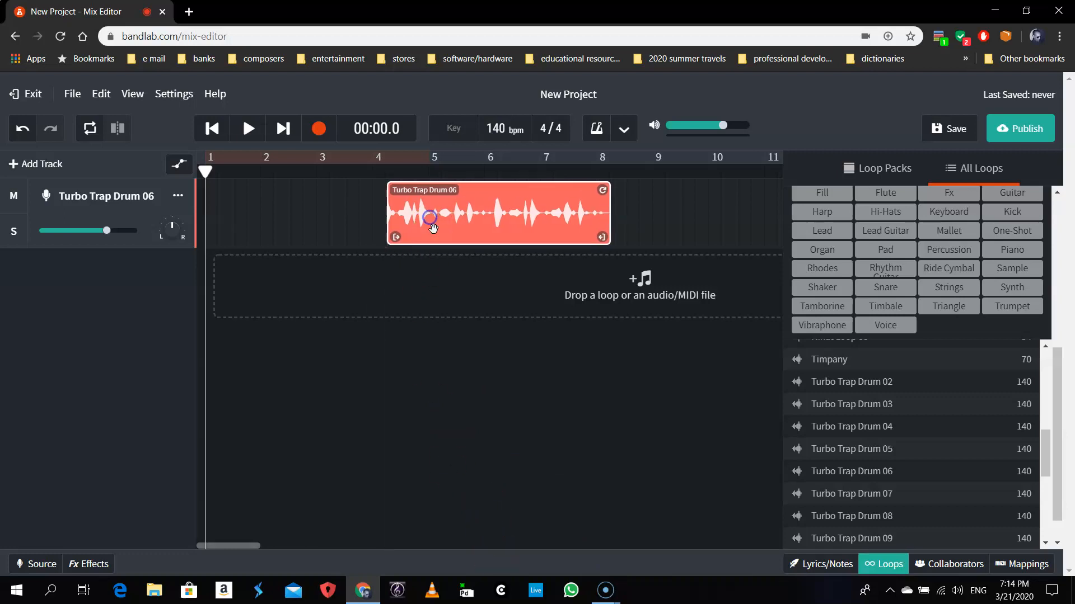
{"action": "left_click", "coordinate": [393, 193]}
{"action": "left_click_drag", "start_coordinate": [424, 204], "coordinate": [582, 205]}
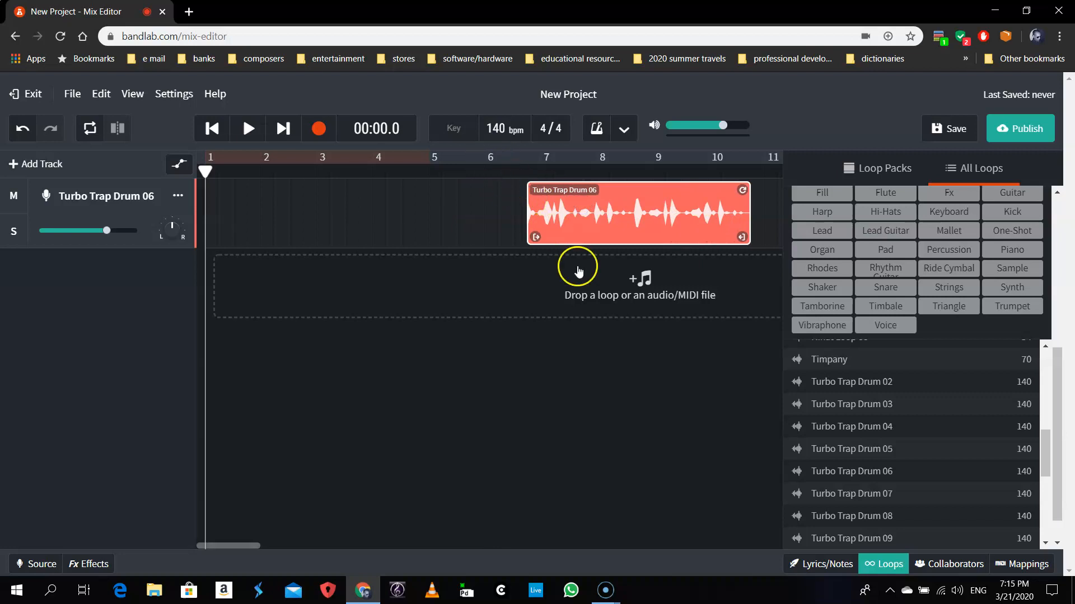
{"action": "left_click_drag", "start_coordinate": [576, 206], "coordinate": [570, 207]}
- Move the drum clip back so it starts at bar 1
{"action": "left_click", "coordinate": [515, 178]}
{"action": "left_click", "coordinate": [552, 219]}
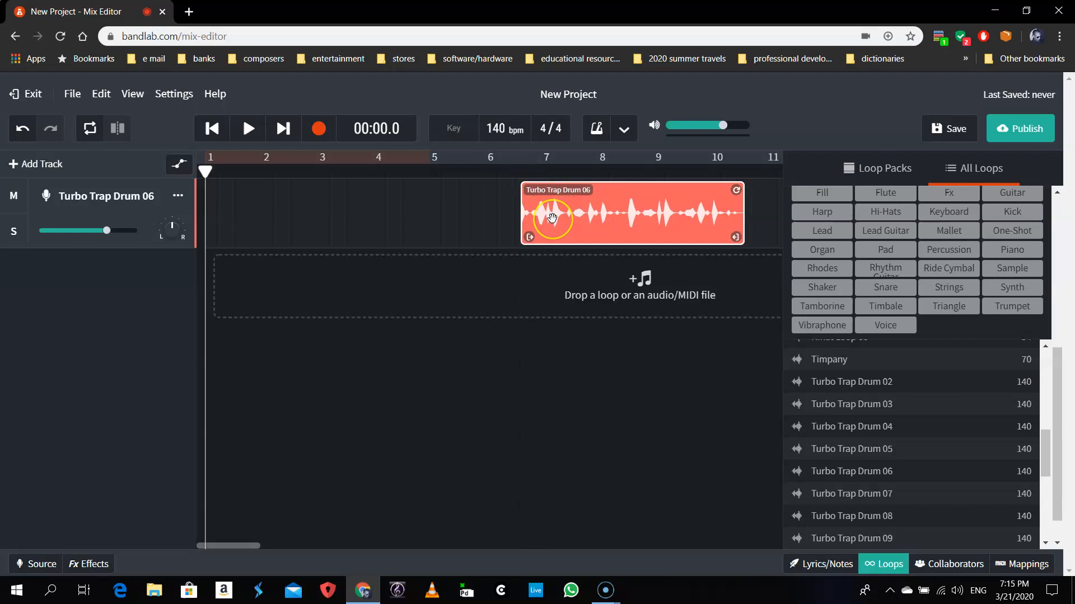
{"action": "left_click", "coordinate": [564, 217]}
{"action": "left_click_drag", "start_coordinate": [566, 215], "coordinate": [270, 200]}
{"action": "left_click", "coordinate": [408, 410]}
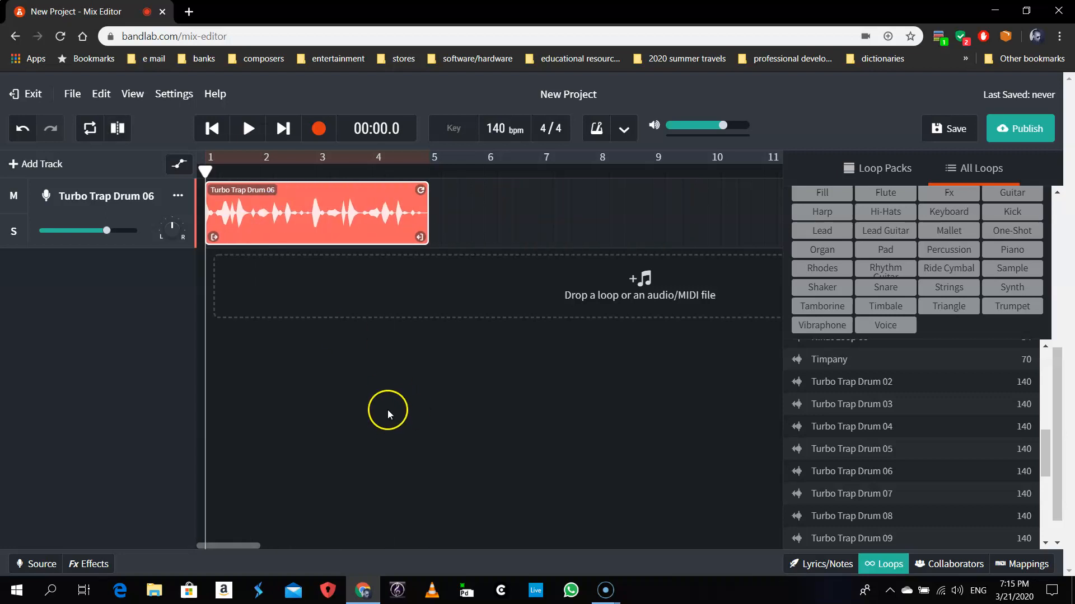
- Stretch the drum clip out to about bar 10, then shorten it back to bar 5
{"action": "left_click_drag", "start_coordinate": [405, 424], "coordinate": [420, 192]}
{"action": "left_click_drag", "start_coordinate": [427, 234], "coordinate": [424, 192]}
{"action": "mouse_move", "coordinate": [422, 191]}
{"action": "left_mouse_down"}
{"action": "mouse_move", "coordinate": [712, 192]}
{"action": "mouse_move", "coordinate": [424, 194]}
{"action": "left_mouse_up"}
{"action": "left_click", "coordinate": [422, 236]}
{"action": "left_click_drag", "start_coordinate": [422, 235], "coordinate": [705, 234]}
{"action": "left_click", "coordinate": [663, 192]}
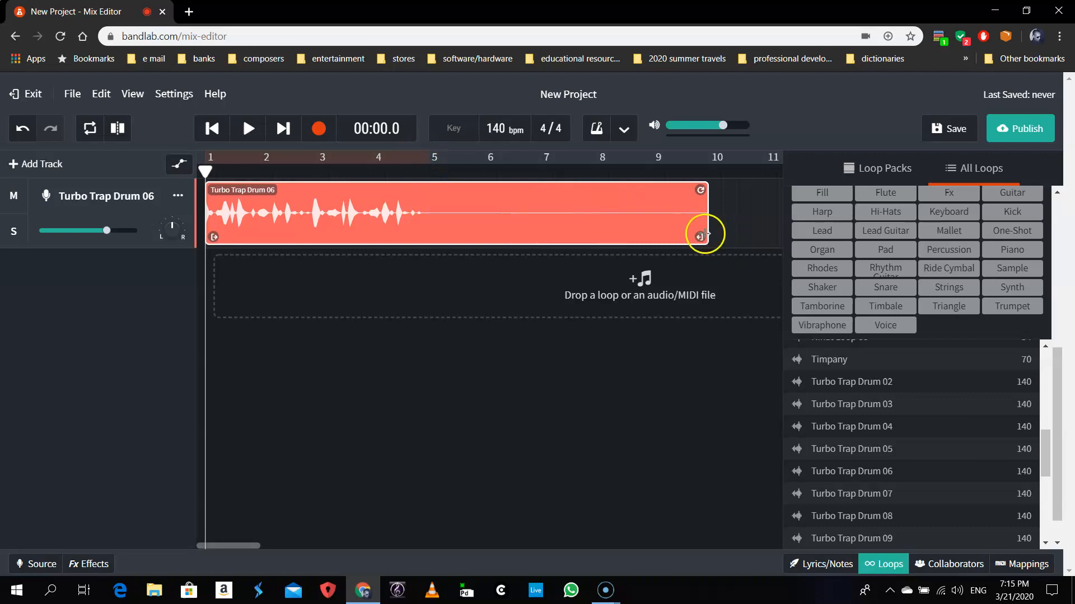
{"action": "left_click_drag", "start_coordinate": [704, 234], "coordinate": [428, 242]}
- Loop the drum clip to repeat through bar 9, then deselect it
{"action": "left_click", "coordinate": [422, 189]}
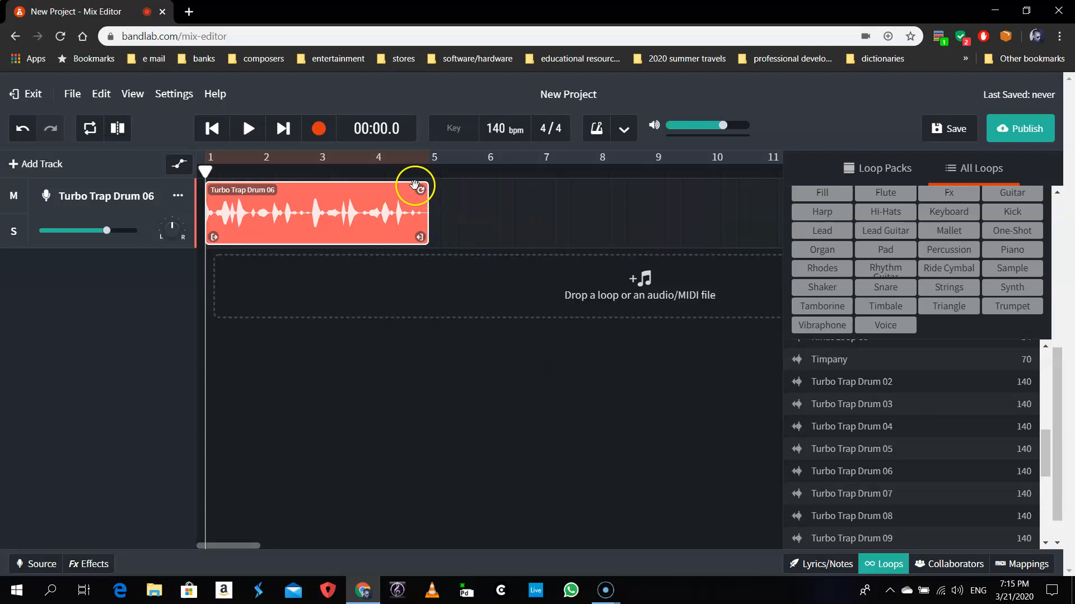
{"action": "left_click", "coordinate": [424, 189]}
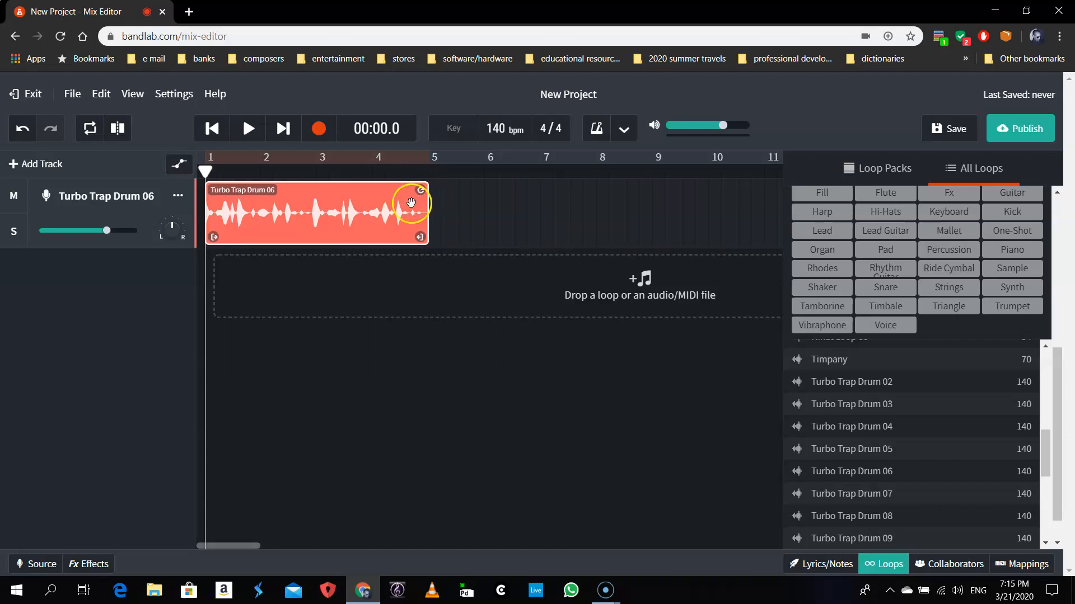
{"action": "left_click_drag", "start_coordinate": [426, 186], "coordinate": [642, 188]}
{"action": "left_click", "coordinate": [492, 327]}
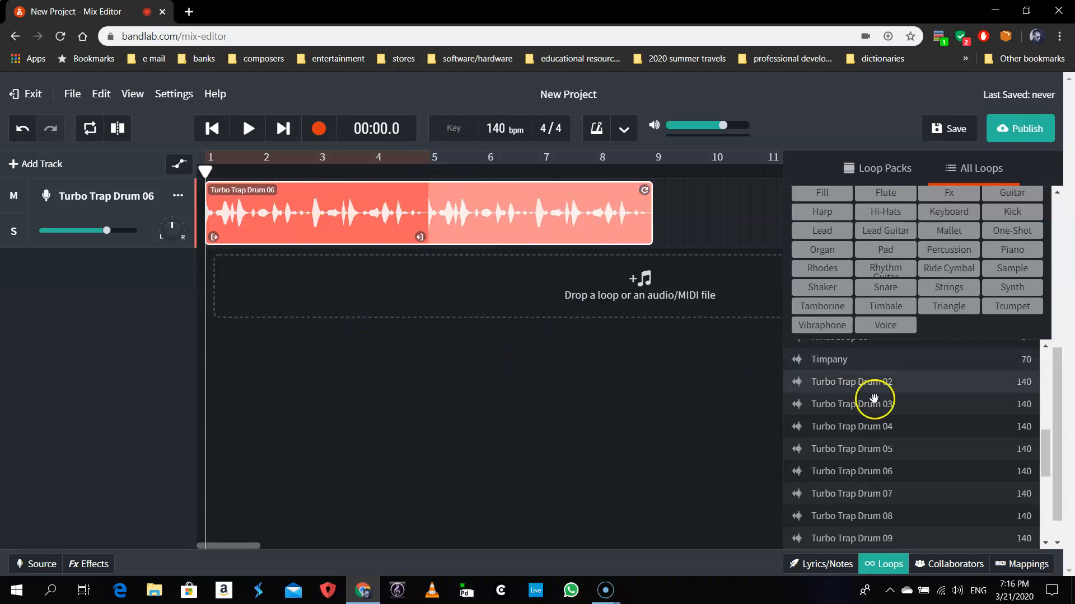
- Swap the Drum instrument filter for Keyboard in the loop filters
{"action": "scroll", "coordinate": [1007, 436], "scroll_direction": "up", "scroll_amount": 20}
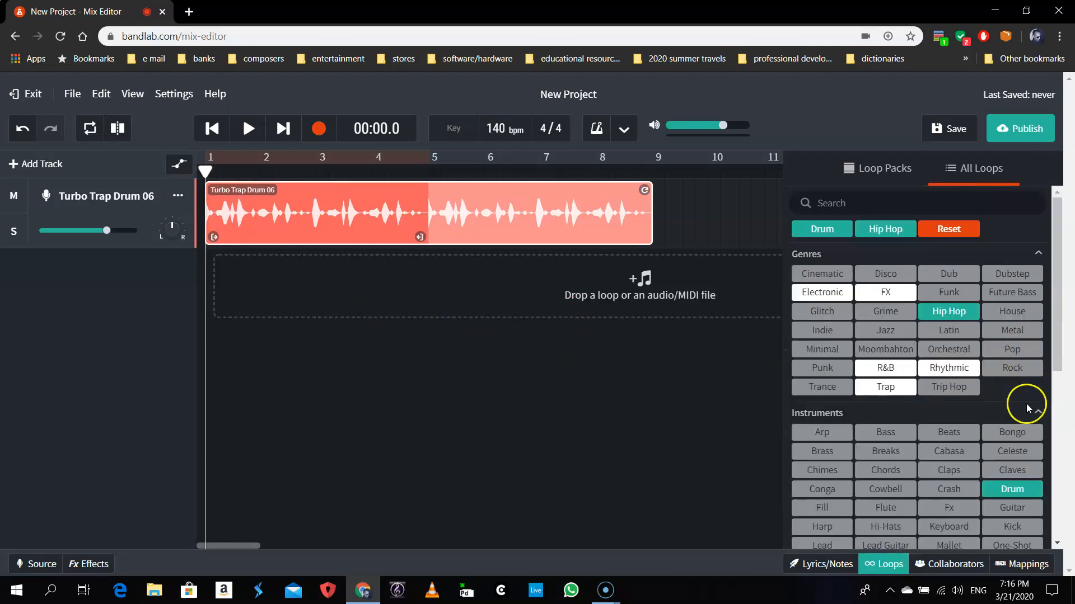
{"action": "left_click", "coordinate": [1016, 494]}
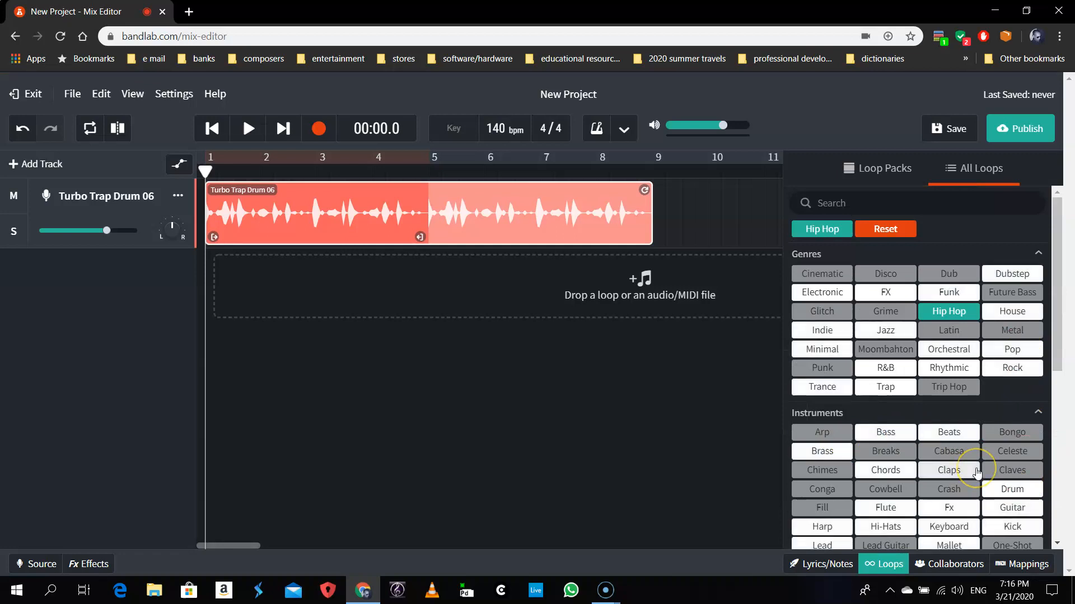
{"action": "scroll", "coordinate": [974, 470], "scroll_direction": "down", "scroll_amount": 3}
{"action": "left_click", "coordinate": [950, 386]}
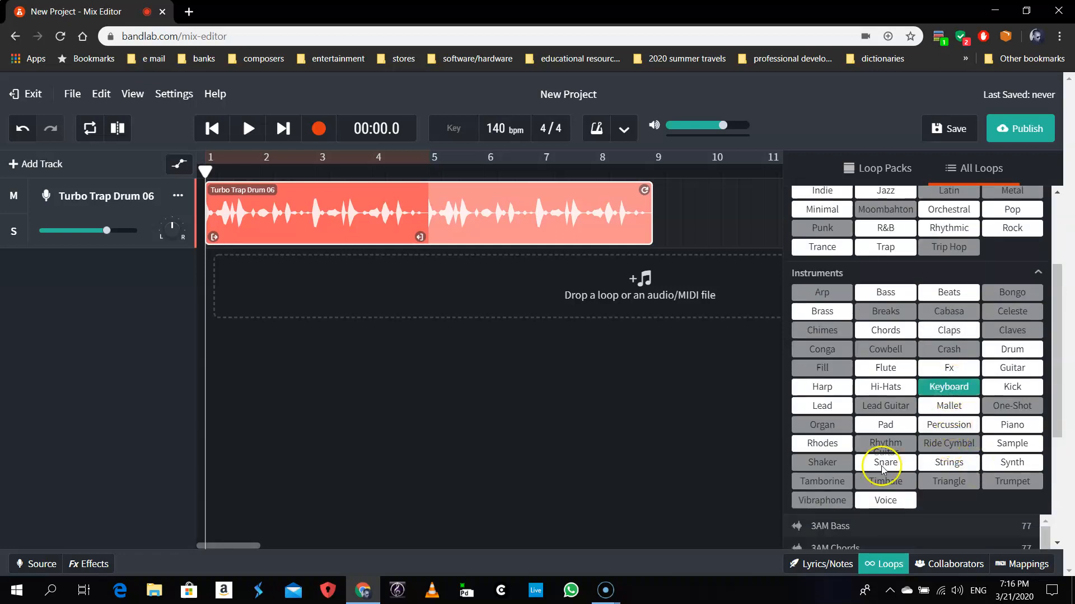
- Preview the Keyrider Keys 03 loop and select it
{"action": "scroll", "coordinate": [997, 383], "scroll_direction": "down", "scroll_amount": 6}
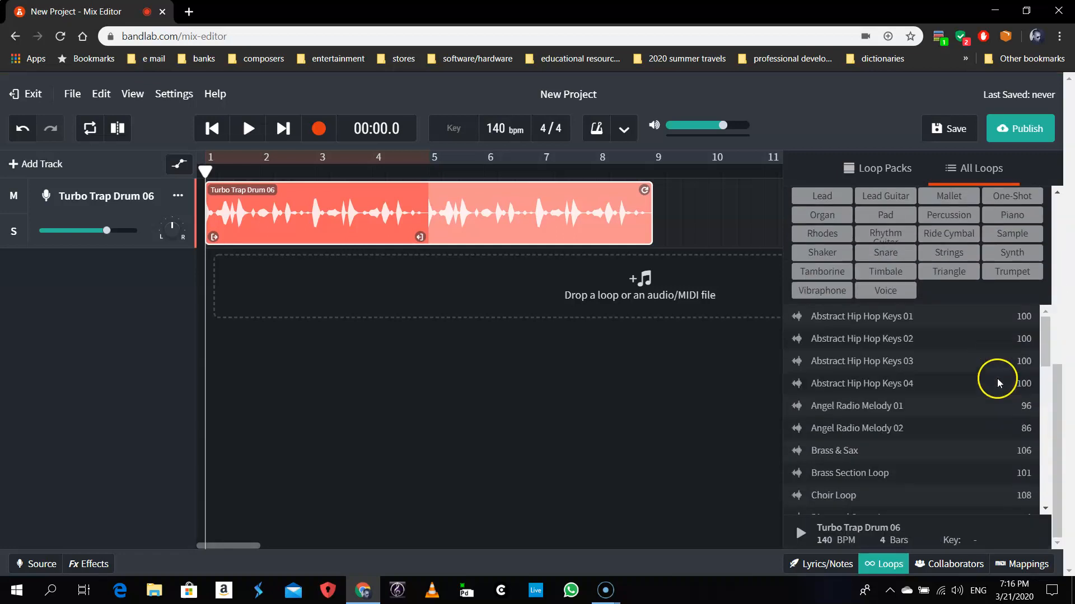
{"action": "scroll", "coordinate": [984, 402], "scroll_direction": "down", "scroll_amount": 2}
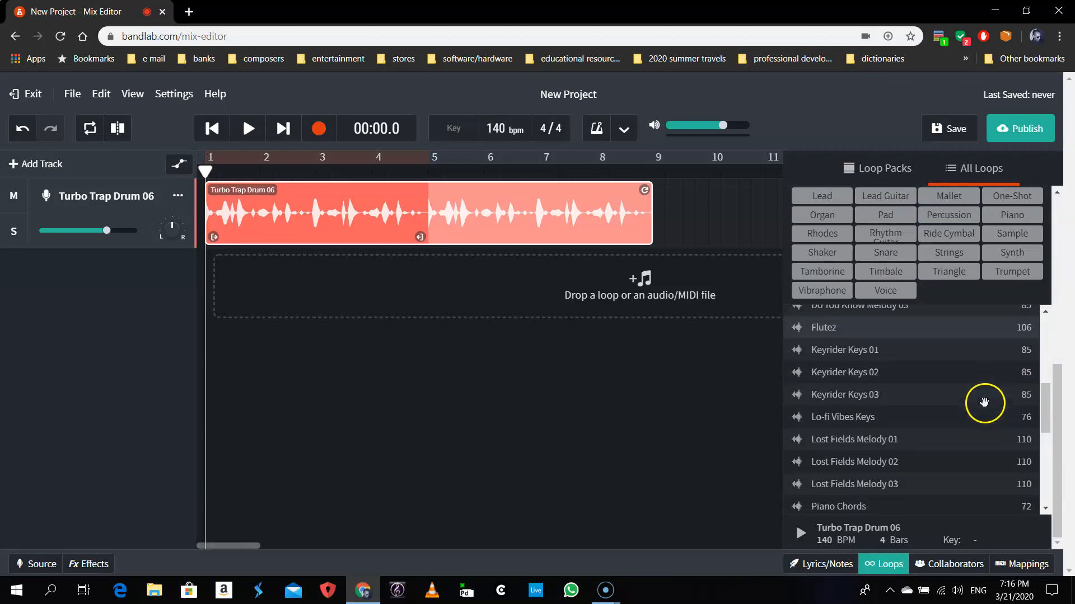
{"action": "left_click", "coordinate": [842, 396]}
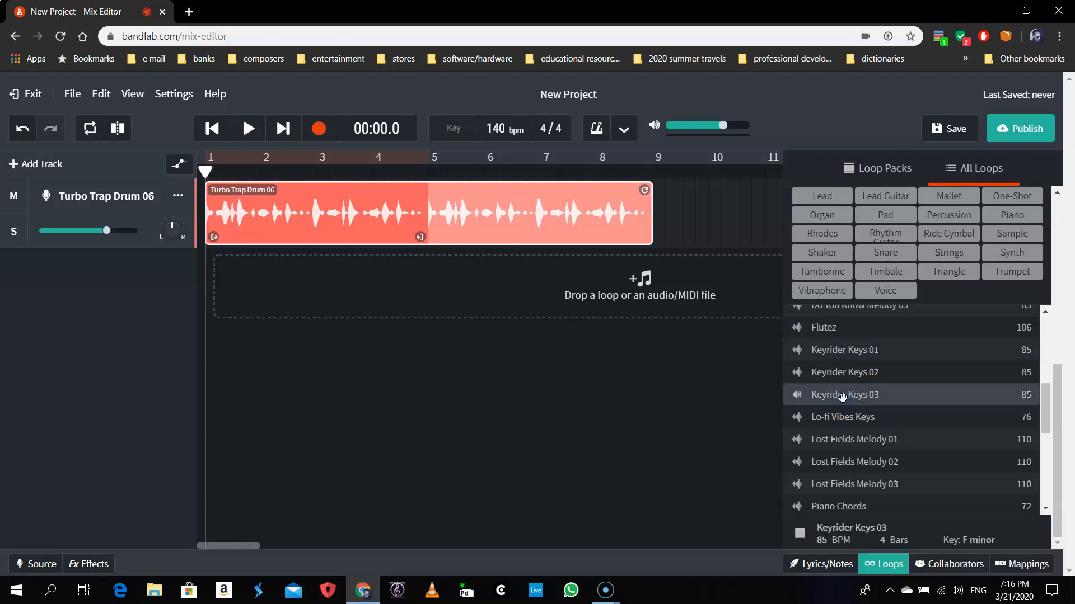
{"action": "left_click", "coordinate": [955, 417]}
{"action": "left_click", "coordinate": [797, 396]}
{"action": "left_click", "coordinate": [825, 392]}
- Add Keyrider Keys 03 as a second track, placing its clip at bar 5
{"action": "left_click_drag", "start_coordinate": [826, 393], "coordinate": [246, 285]}
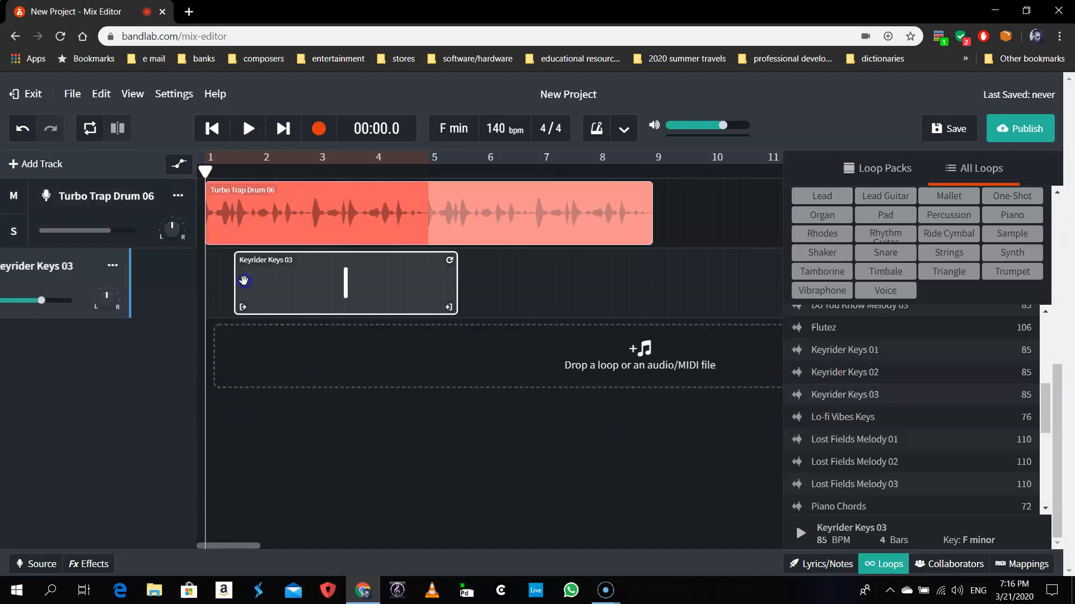
{"action": "left_click_drag", "start_coordinate": [364, 276], "coordinate": [324, 272]}
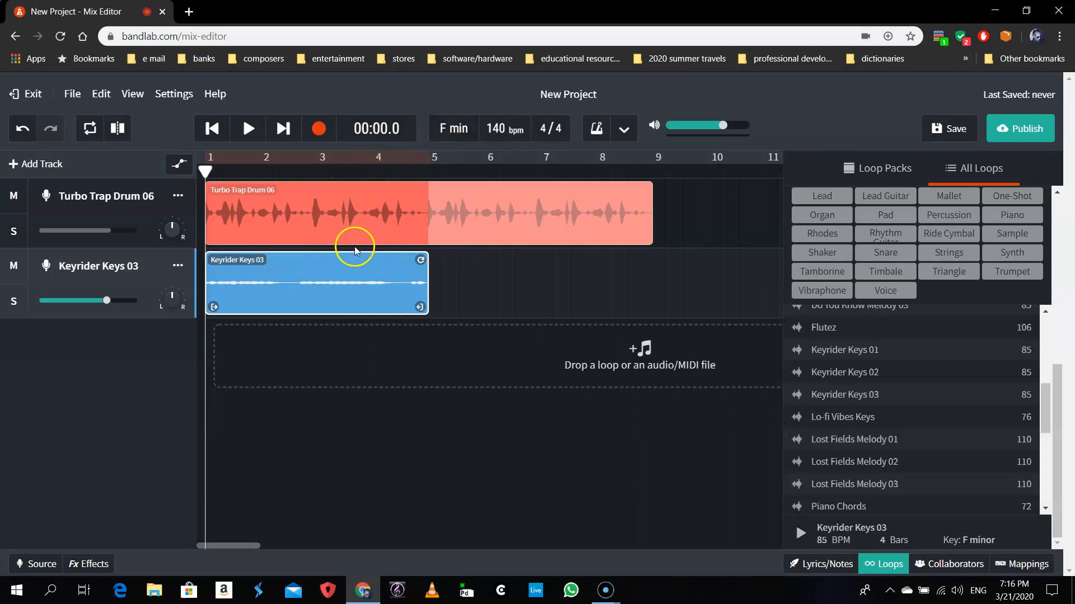
{"action": "left_click_drag", "start_coordinate": [291, 264], "coordinate": [530, 278]}
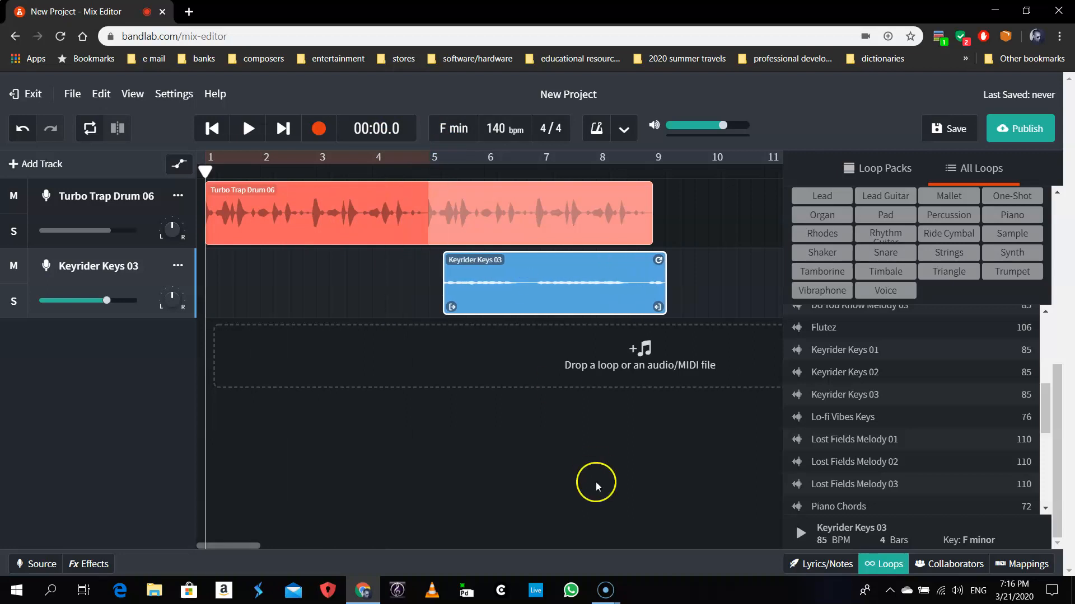
{"action": "left_click_drag", "start_coordinate": [466, 259], "coordinate": [442, 273]}
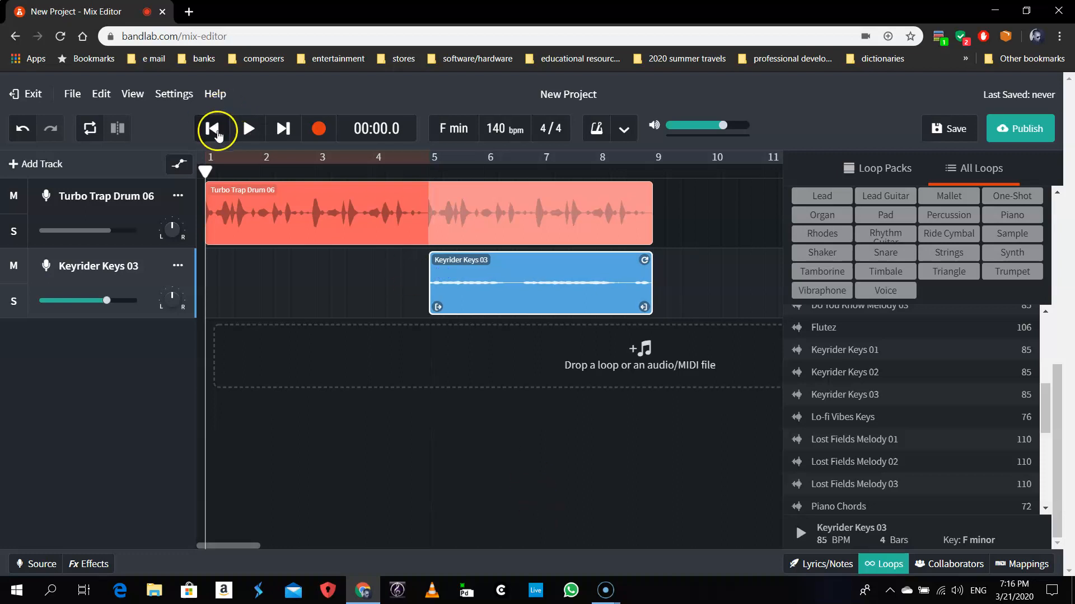
- Play the arrangement from the start, then stop playback and hide the loop browser
{"action": "left_click", "coordinate": [248, 128]}
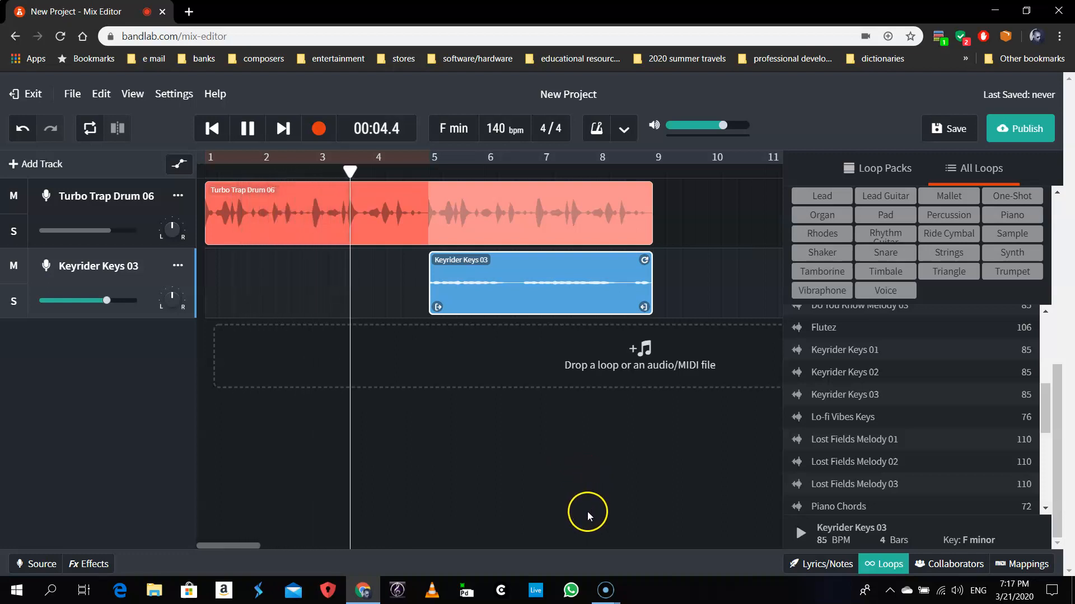
{"action": "key", "text": "space"}
{"action": "left_click", "coordinate": [698, 472]}
{"action": "left_click", "coordinate": [506, 455]}
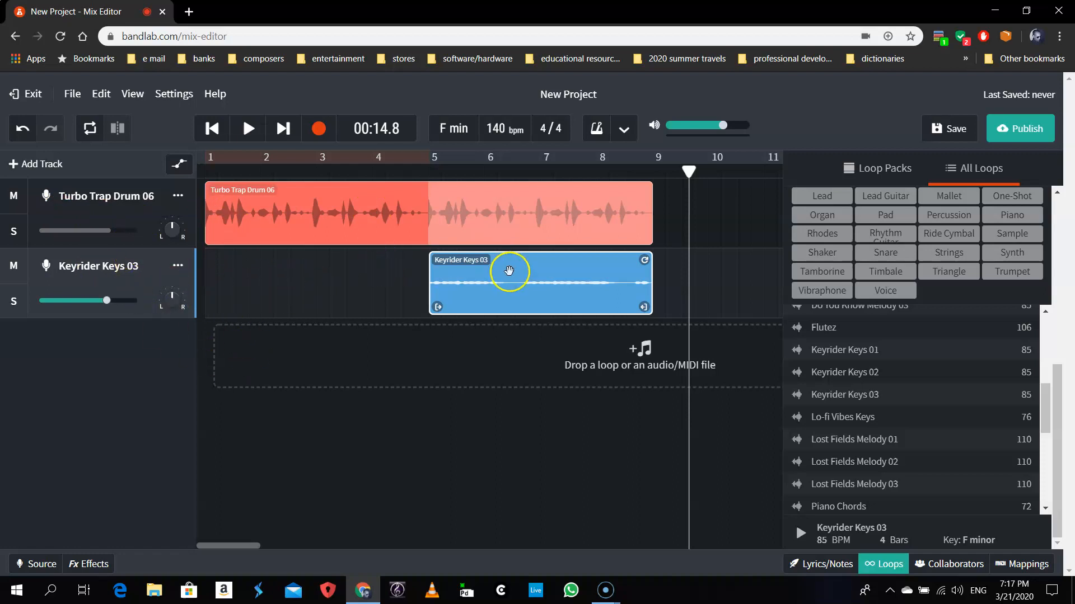
{"action": "left_click", "coordinate": [877, 562]}
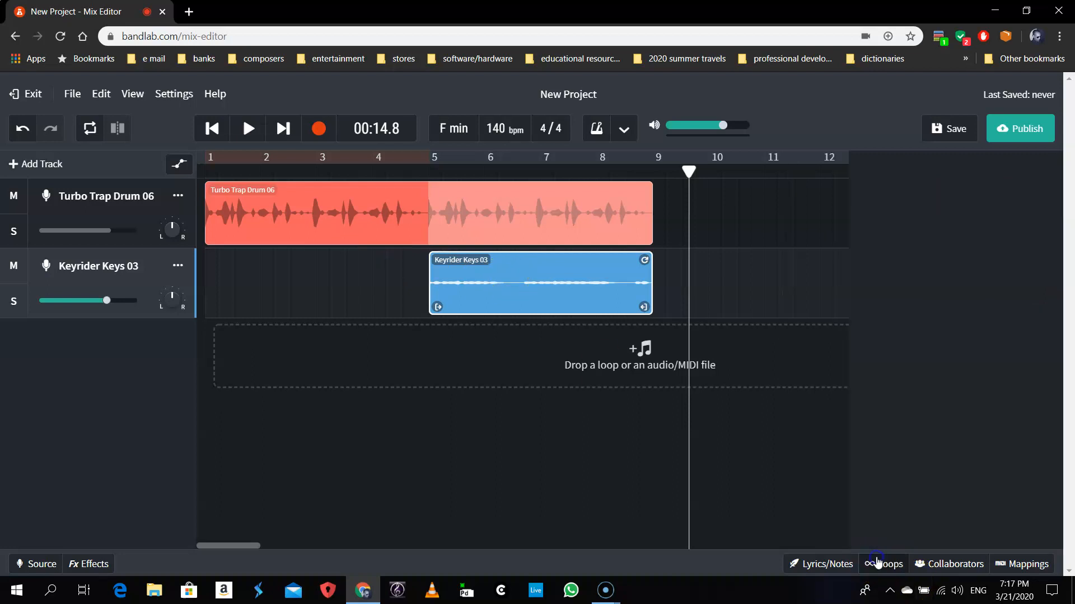
{"action": "left_click_drag", "start_coordinate": [571, 283], "coordinate": [789, 214]}
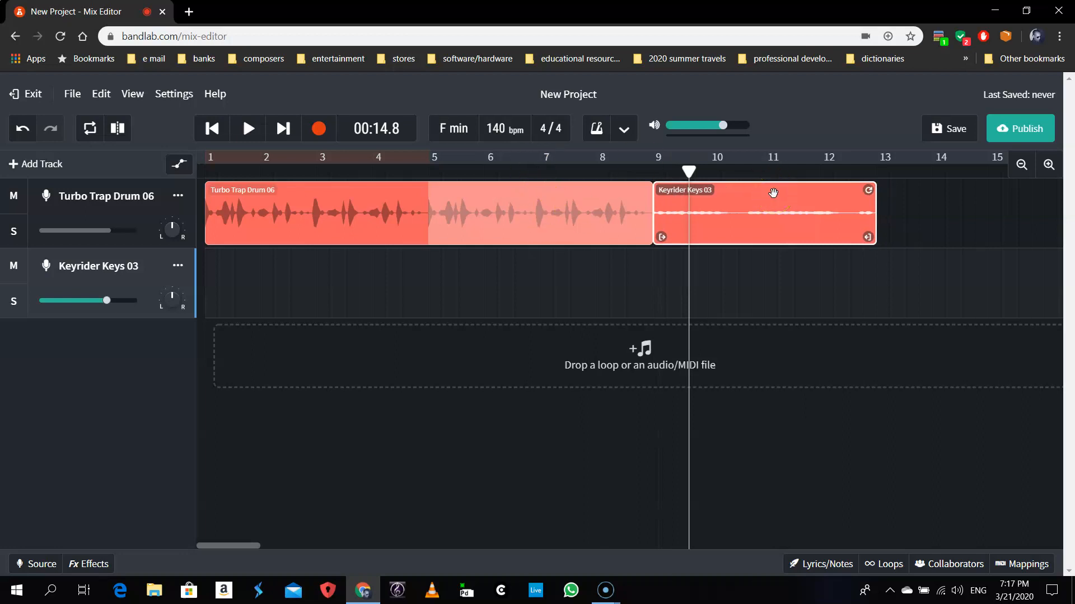
{"action": "left_click_drag", "start_coordinate": [773, 193], "coordinate": [549, 298]}
{"action": "left_click", "coordinate": [673, 486]}
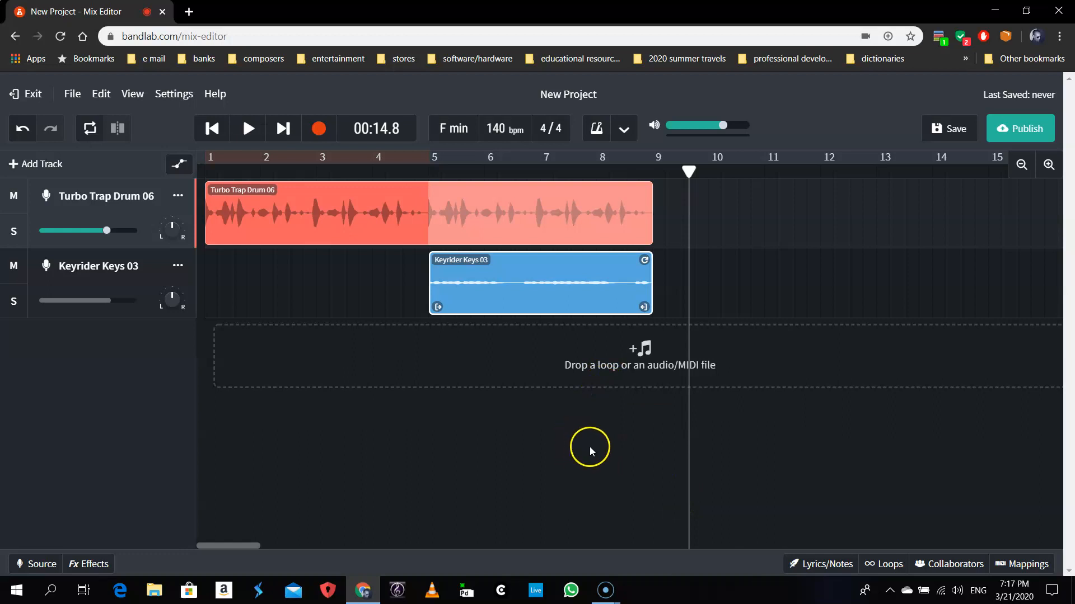
{"action": "mouse_move", "coordinate": [160, 281]}
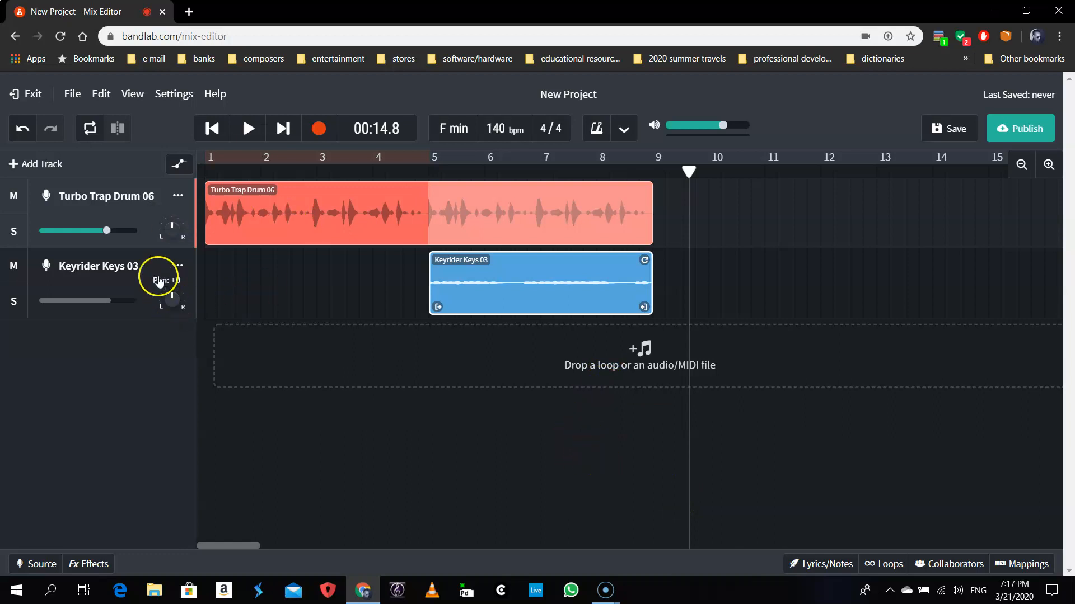
{"action": "left_click", "coordinate": [146, 312]}
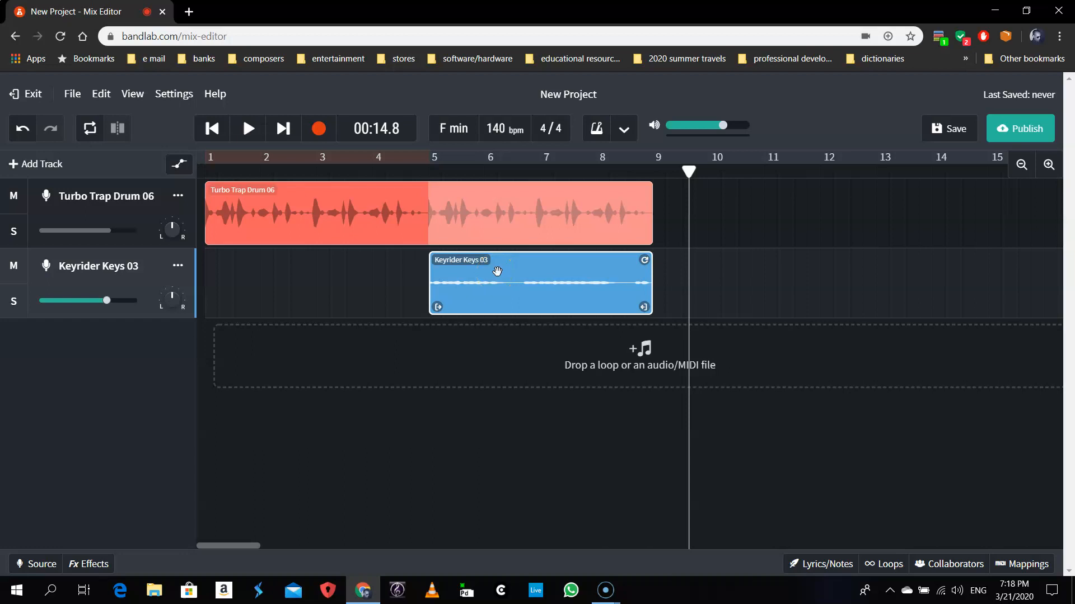
{"action": "left_click", "coordinate": [589, 352]}
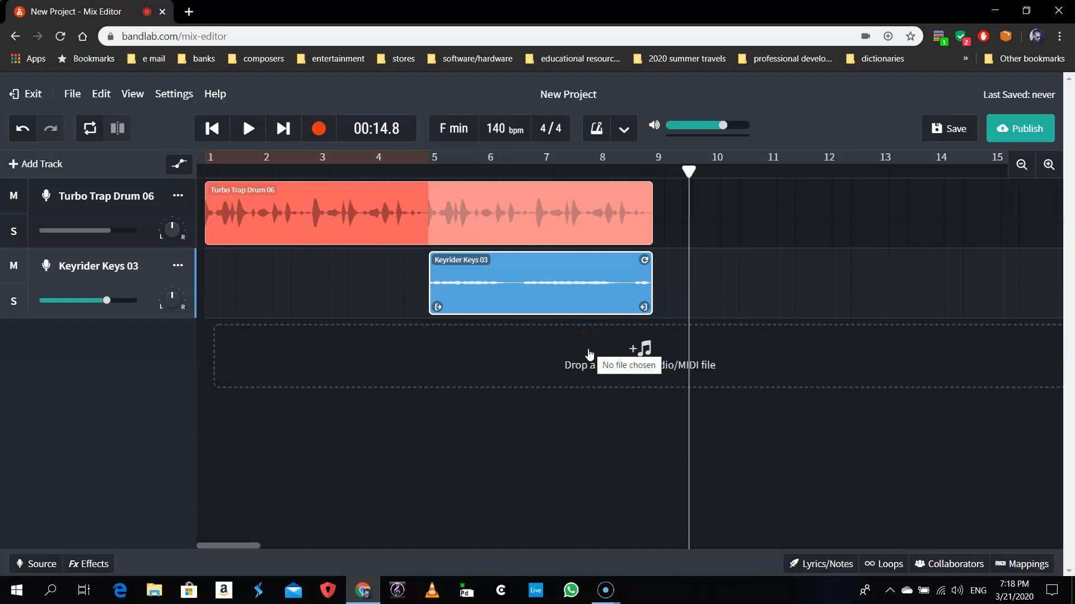
{"action": "left_click", "coordinate": [761, 468]}
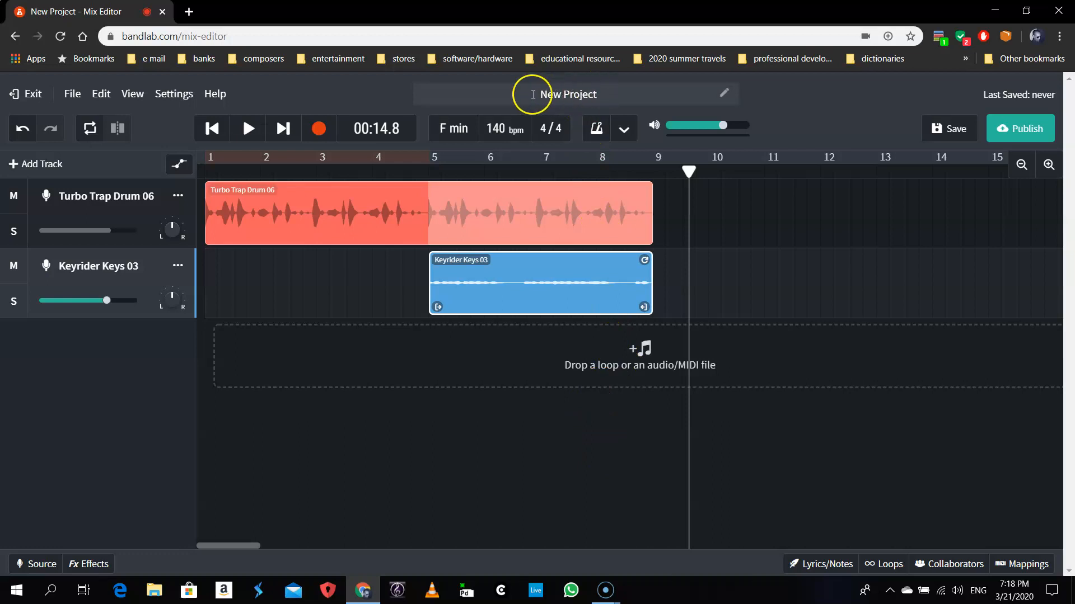
- Replace the 'New Project' title with 'Hip hop project number 2' and confirm it
{"action": "left_click", "coordinate": [602, 96]}
{"action": "key", "text": "BackSpace"}
{"action": "key", "text": "BackSpace"}
{"action": "key", "text": "BackSpace"}
{"action": "key", "text": "BackSpace"}
{"action": "key", "text": "BackSpace"}
{"action": "key", "text": "BackSpace"}
{"action": "key", "text": "BackSpace"}
{"action": "key", "text": "BackSpace"}
{"action": "key", "text": "BackSpace"}
{"action": "key", "text": "BackSpace"}
{"action": "key", "text": "BackSpace"}
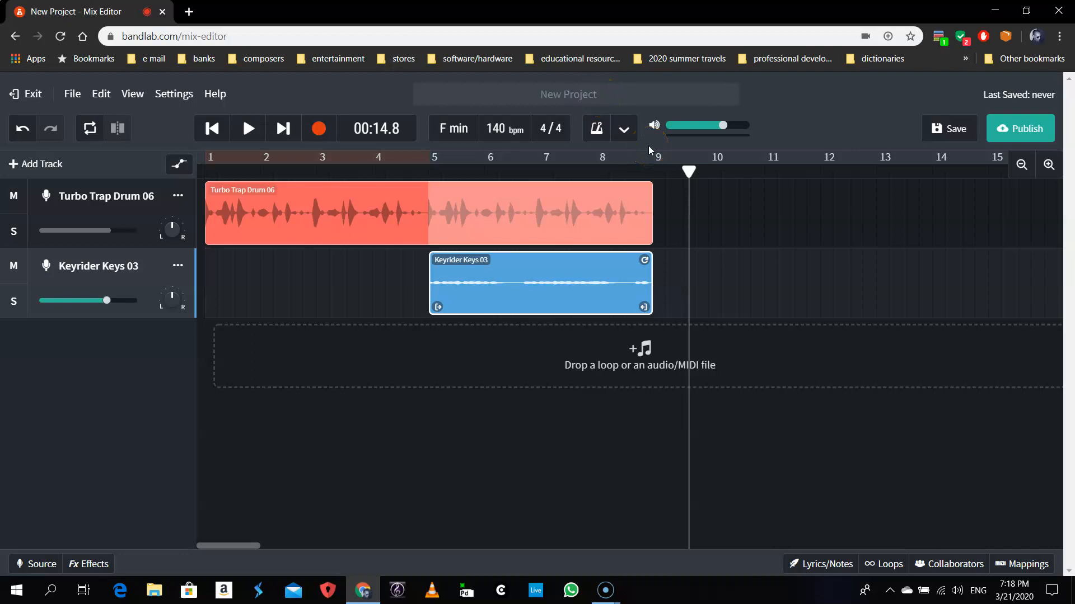
{"action": "type", "text": "Hip hop project number 2"}
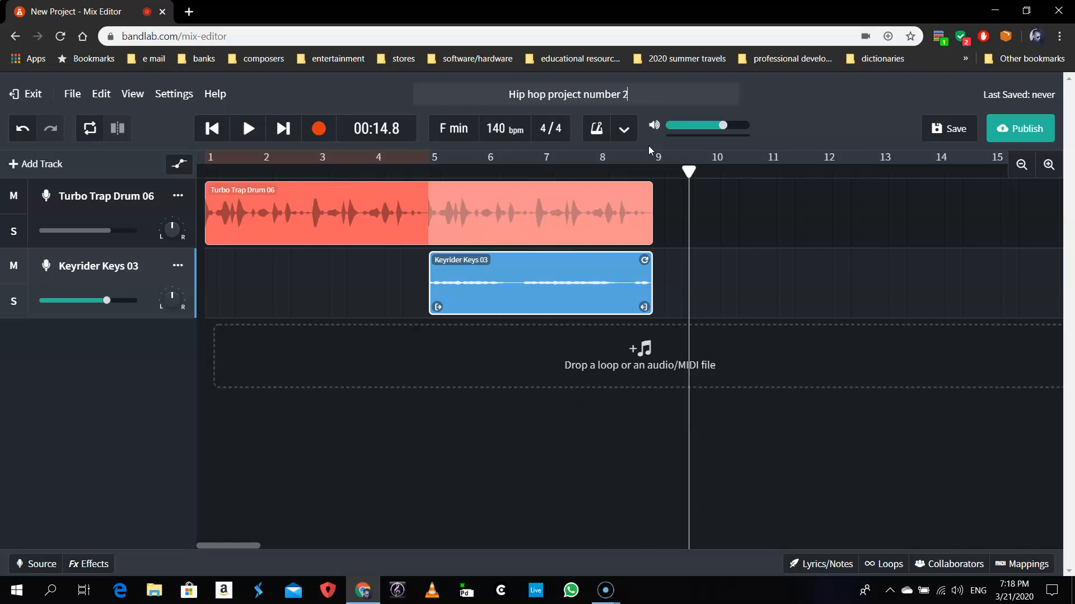
{"action": "left_click", "coordinate": [882, 280]}
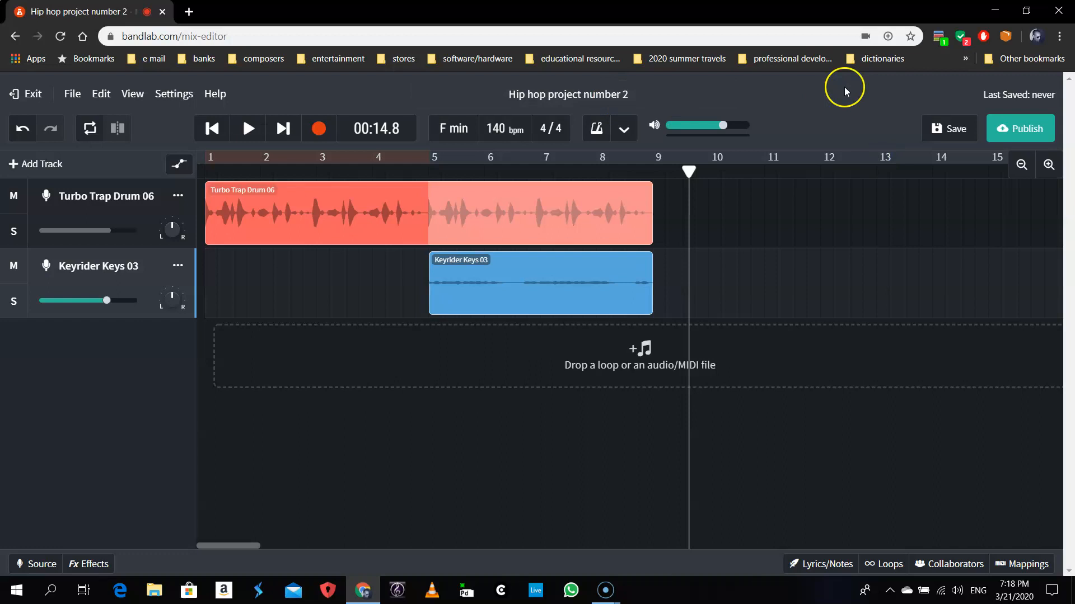
- Save the project as a new revision and show the Collaborators panel at the bottom right
{"action": "left_click", "coordinate": [965, 136]}
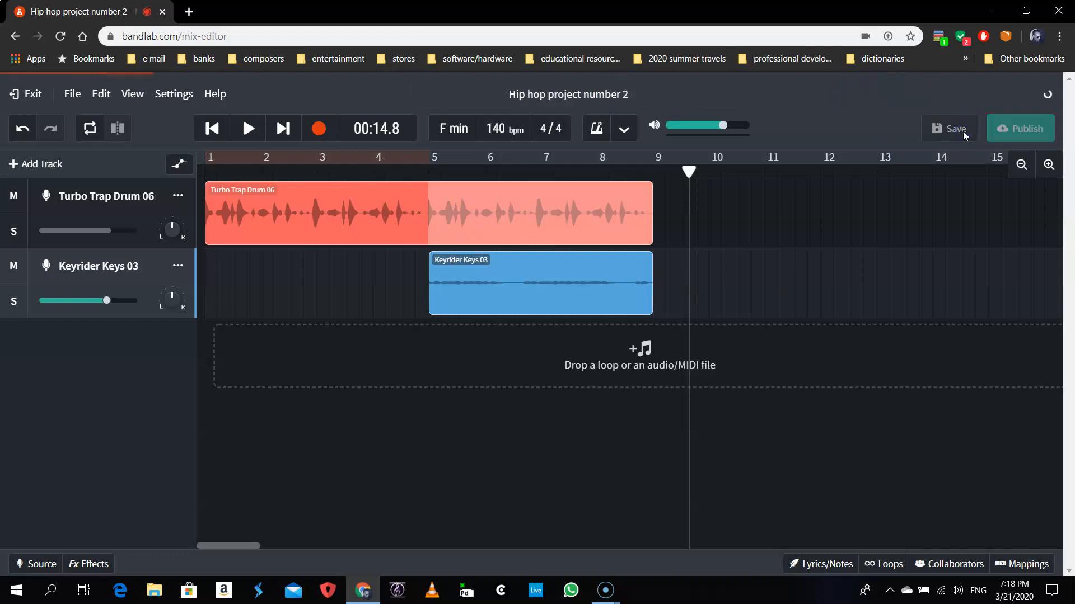
{"action": "left_click", "coordinate": [1049, 330]}
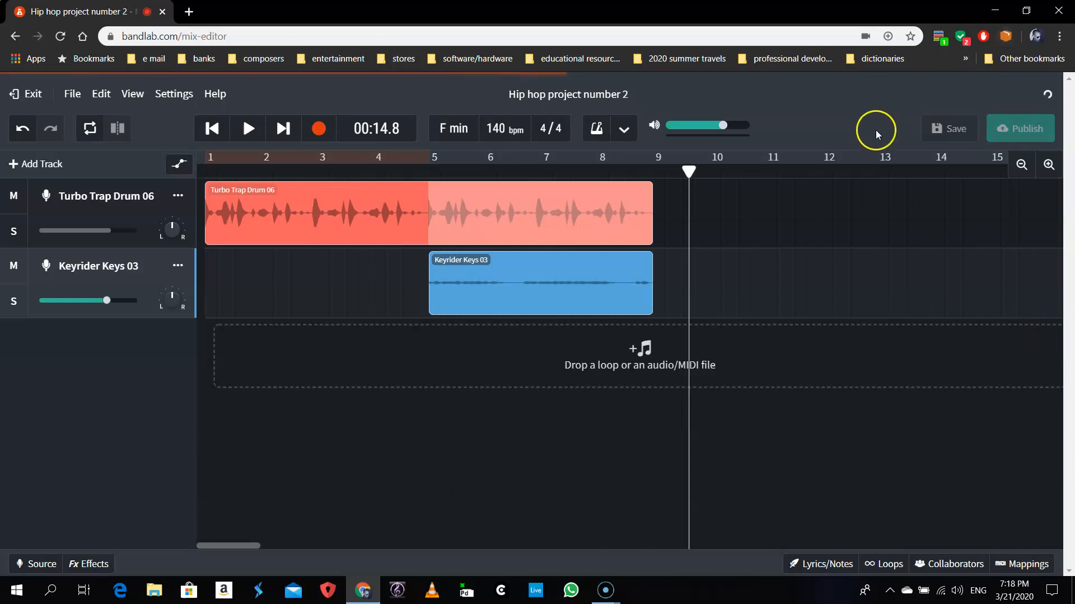
{"action": "left_click", "coordinate": [941, 431]}
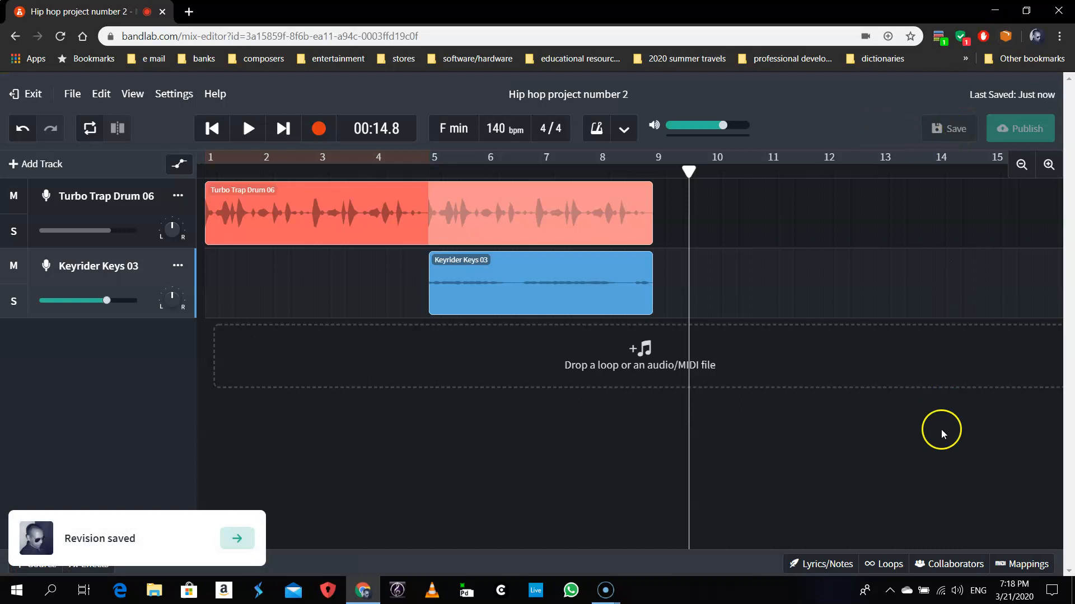
{"action": "left_click", "coordinate": [941, 568]}
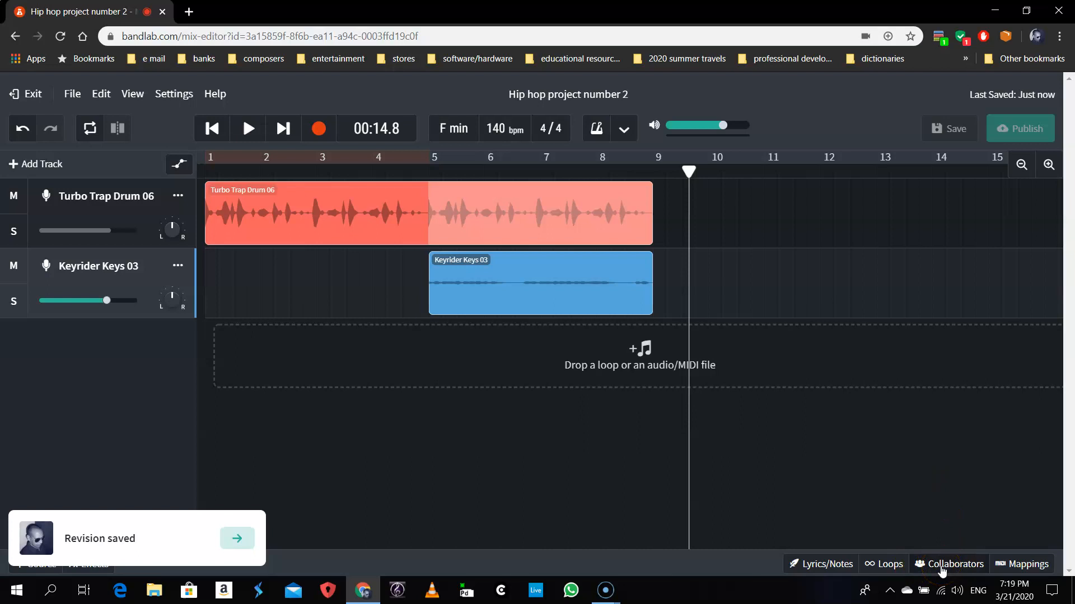
{"action": "left_click", "coordinate": [941, 565]}
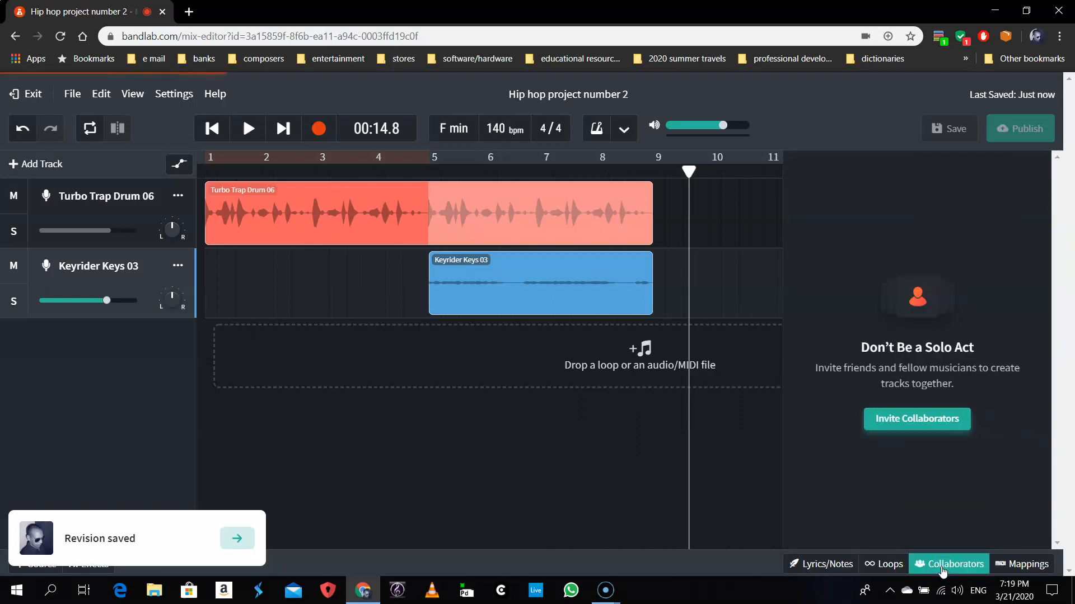
- Start the Collaboration (Beta) chat and show its '...' menu of invite and view options
{"action": "left_click", "coordinate": [943, 569]}
{"action": "left_click", "coordinate": [902, 448]}
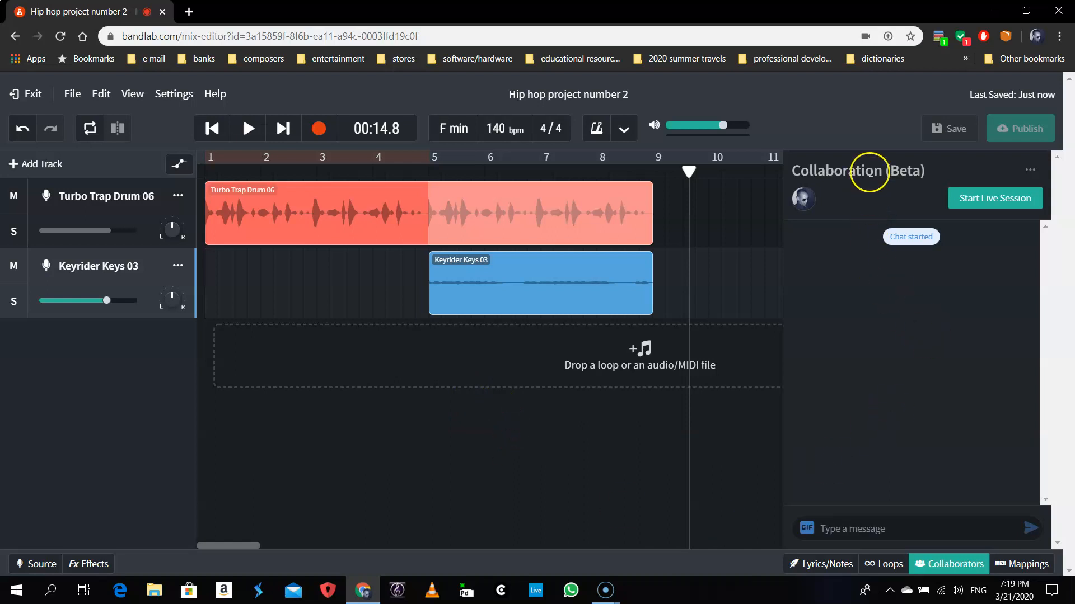
{"action": "left_click", "coordinate": [1030, 171]}
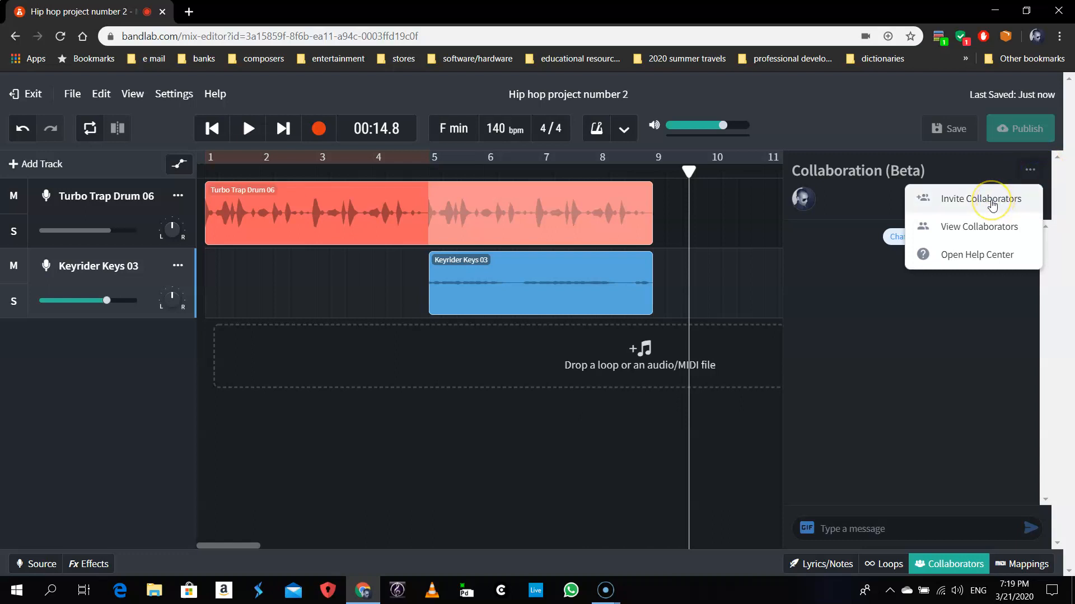
- Invite a collaborator by adding their e-mail address under People and sending the invite
{"action": "left_click", "coordinate": [991, 200]}
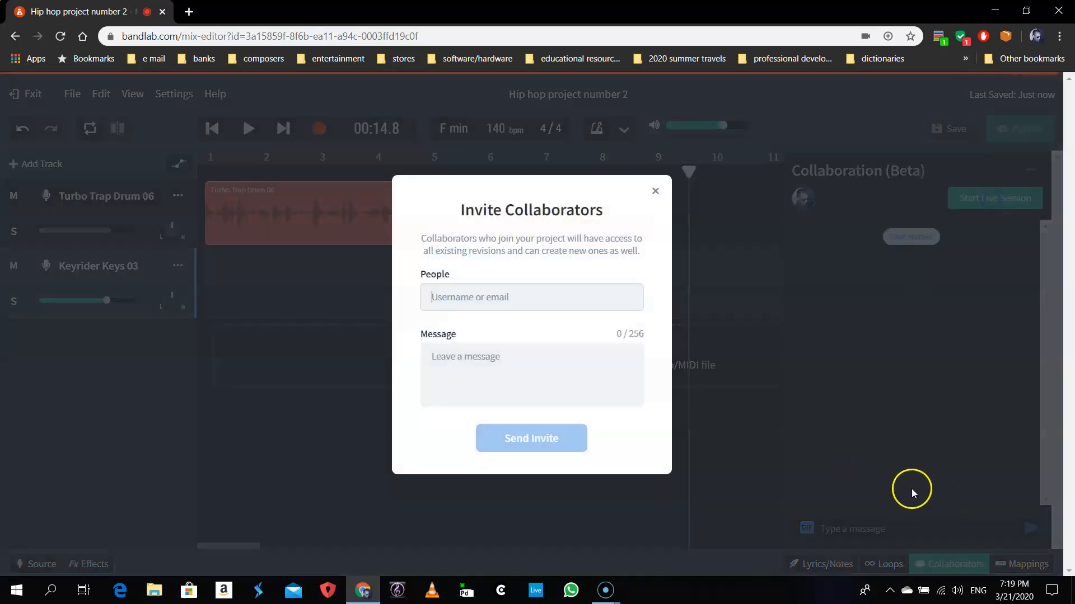
{"action": "left_click", "coordinate": [499, 301]}
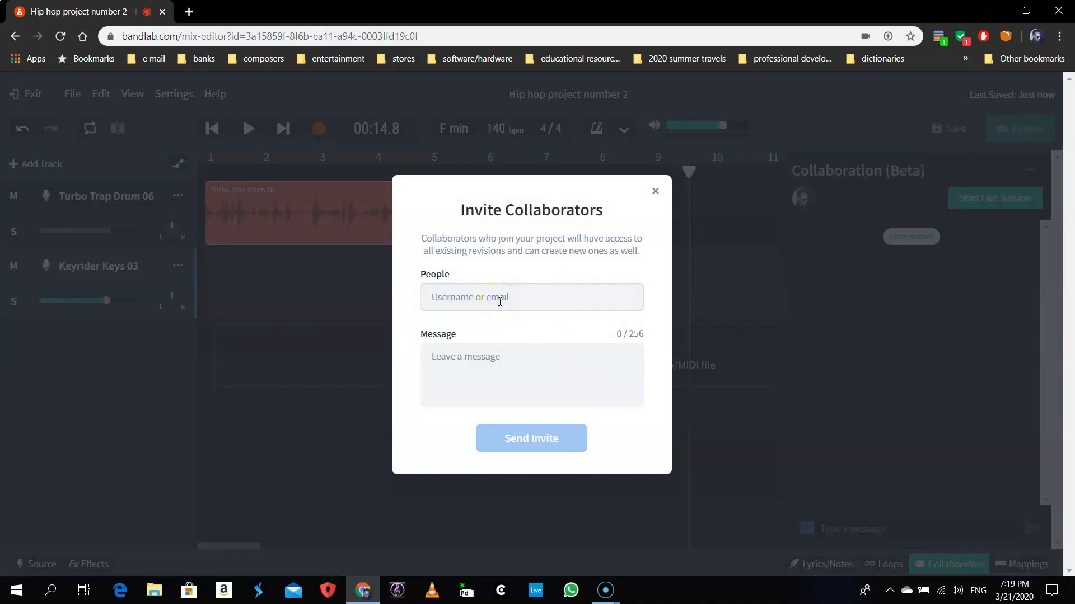
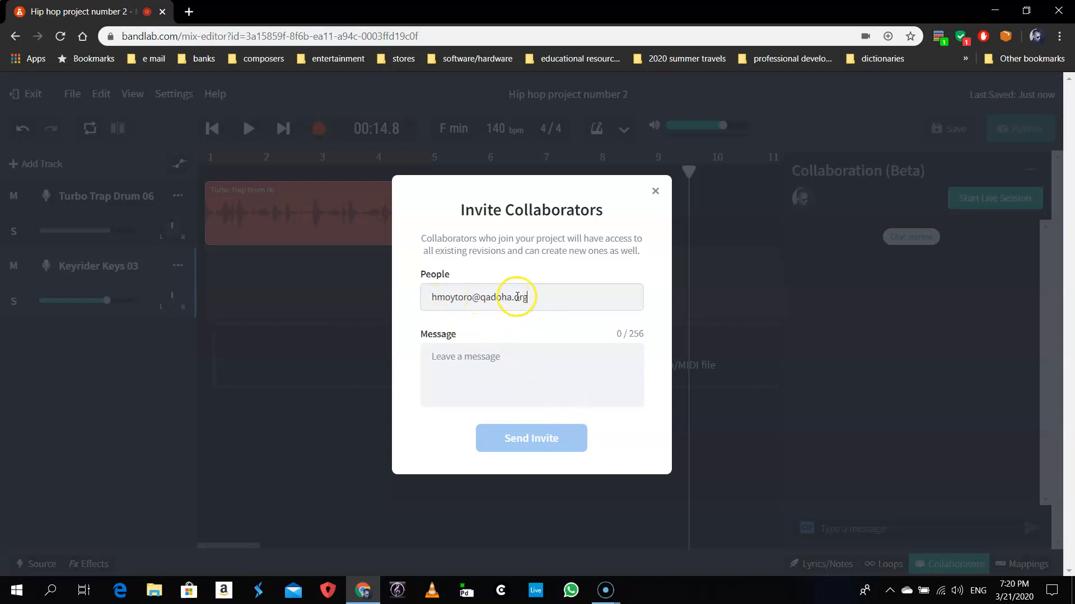
{"action": "left_click", "coordinate": [539, 459]}
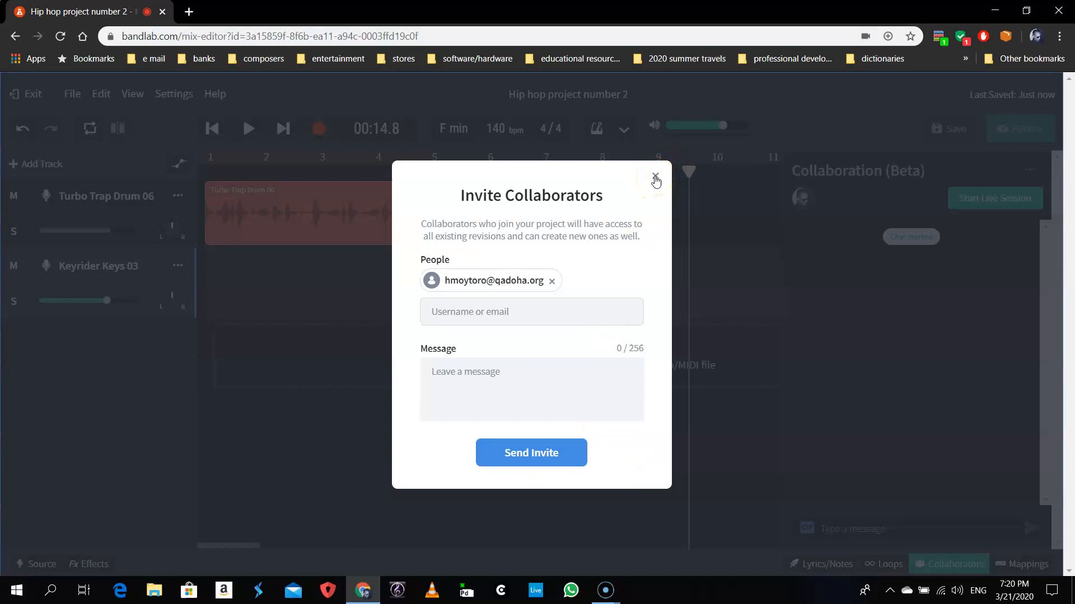
{"action": "left_click", "coordinate": [553, 454]}
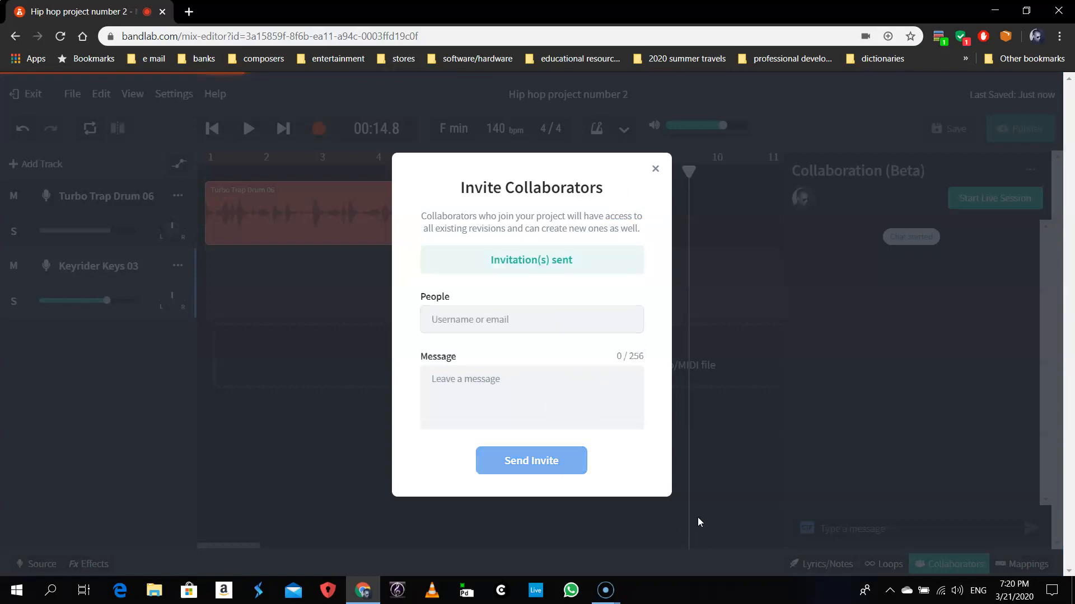
- Close the invitation dialog to return to the two-track arrangement
{"action": "left_click", "coordinate": [549, 364]}
{"action": "left_click", "coordinate": [654, 145]}
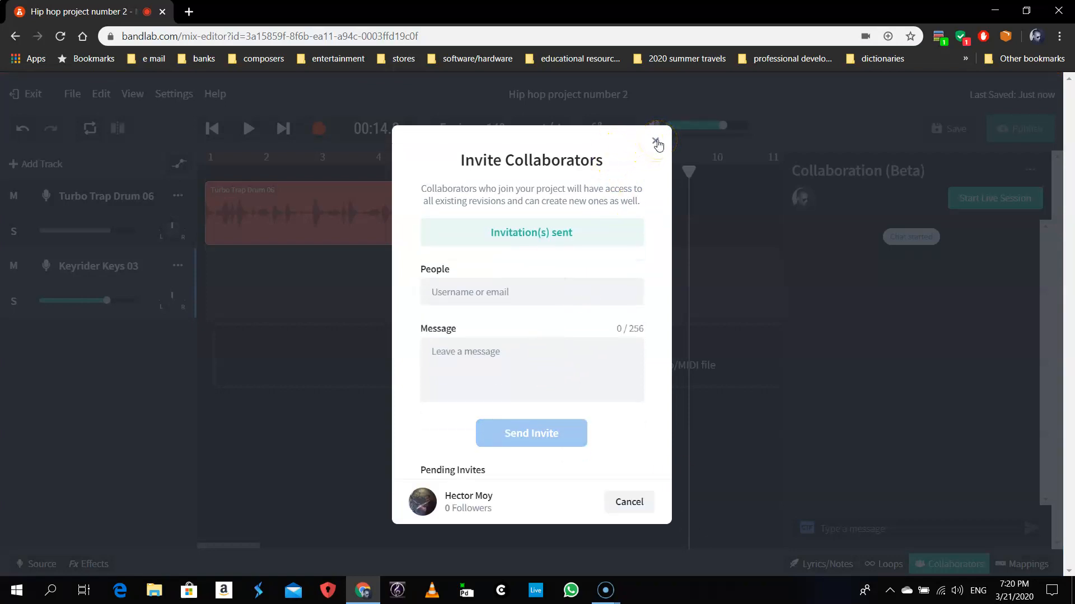
{"action": "left_click", "coordinate": [655, 142]}
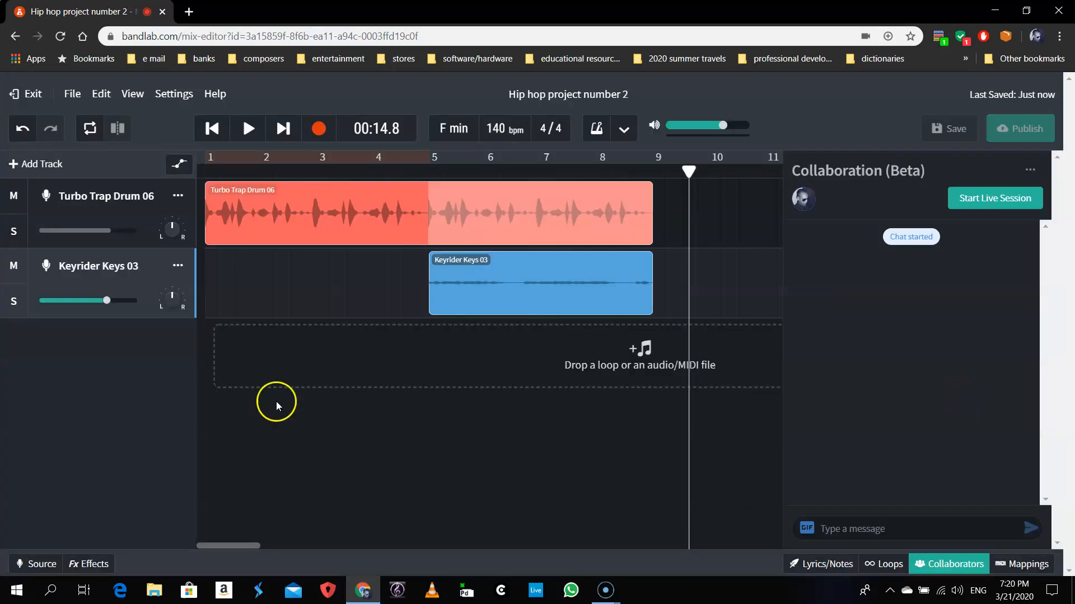